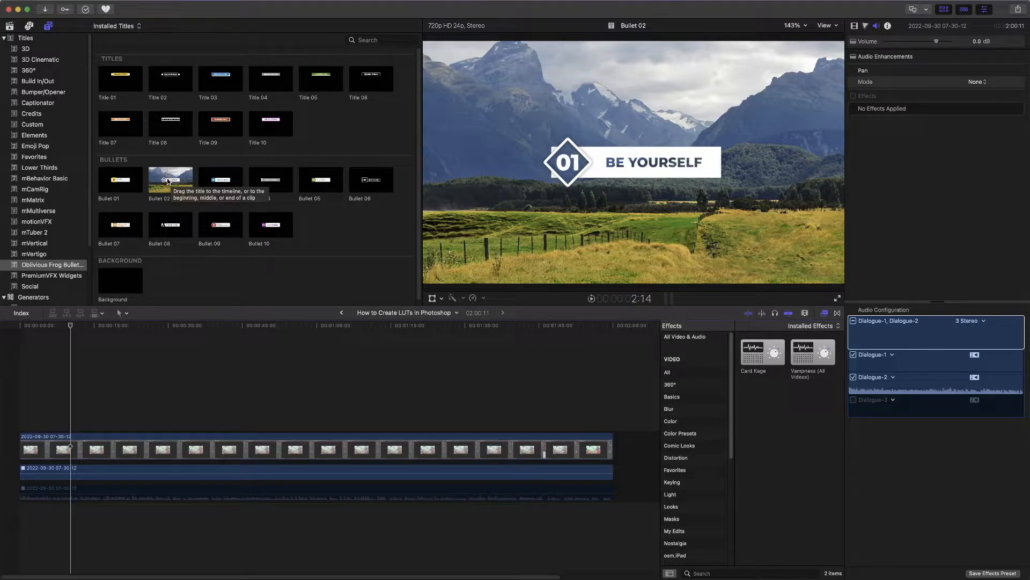
Add the Bullet 02 title above the clip at about 10 seconds and place it in the frame's upper-left corner, position X -0.47, Y 0.32.
left_click_drag(169, 181, 71, 423)
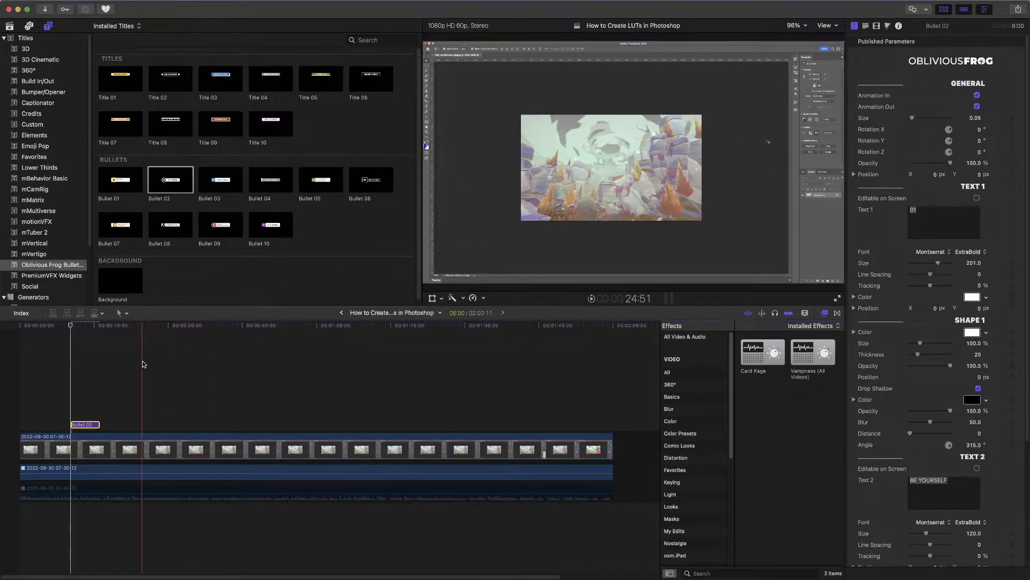
left_click(88, 353)
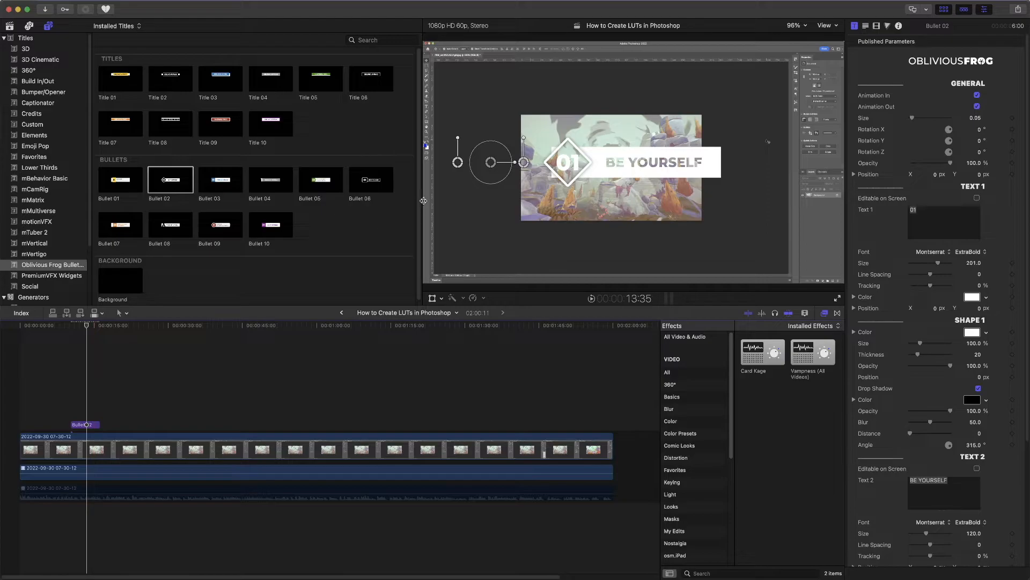
left_click_drag(494, 169, 381, 89)
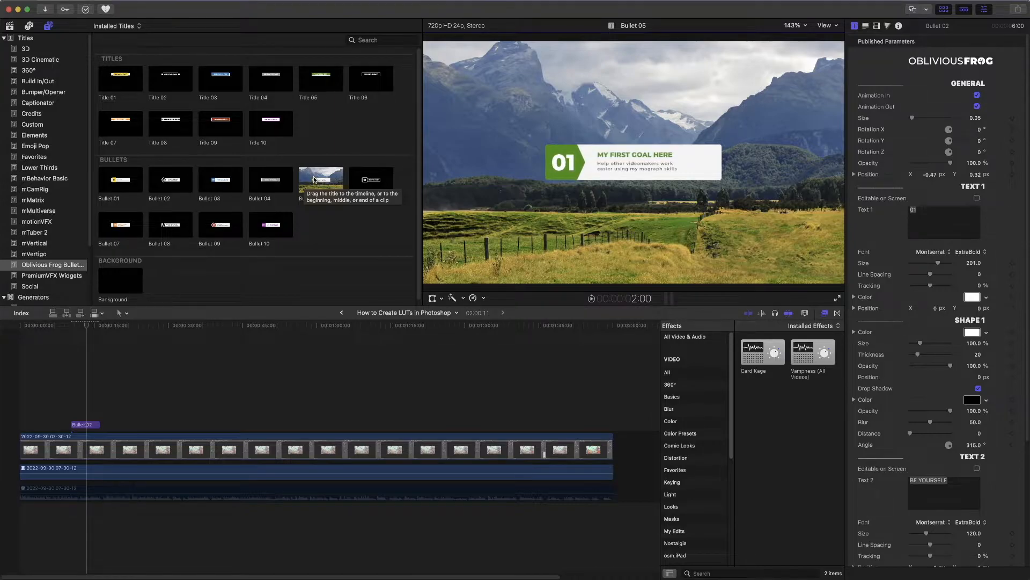
Add the Bullet 05 title above Bullet 02 at the playhead and extend Bullet 02 so both end together.
left_click_drag(311, 179, 90, 408)
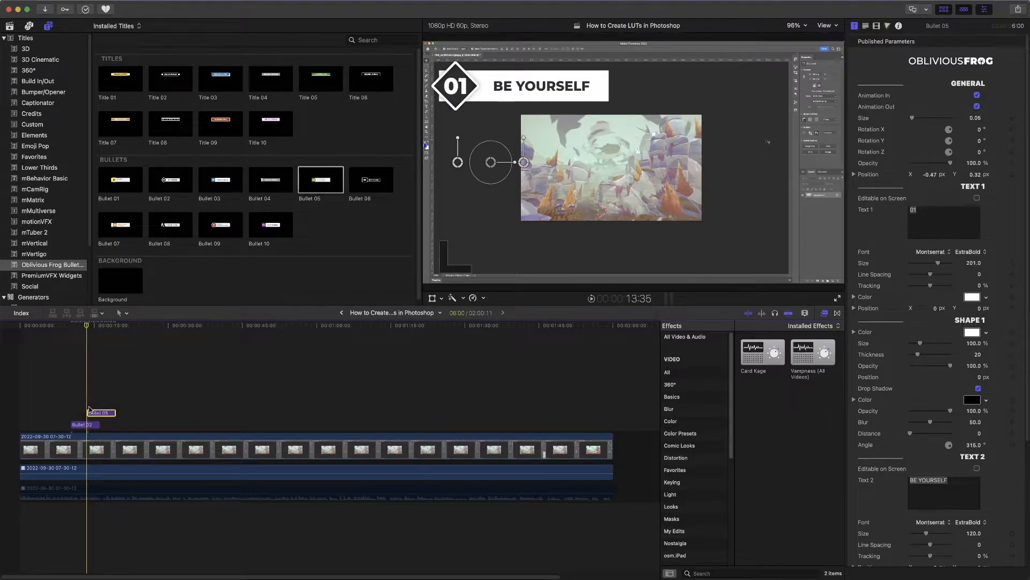
left_click(103, 396)
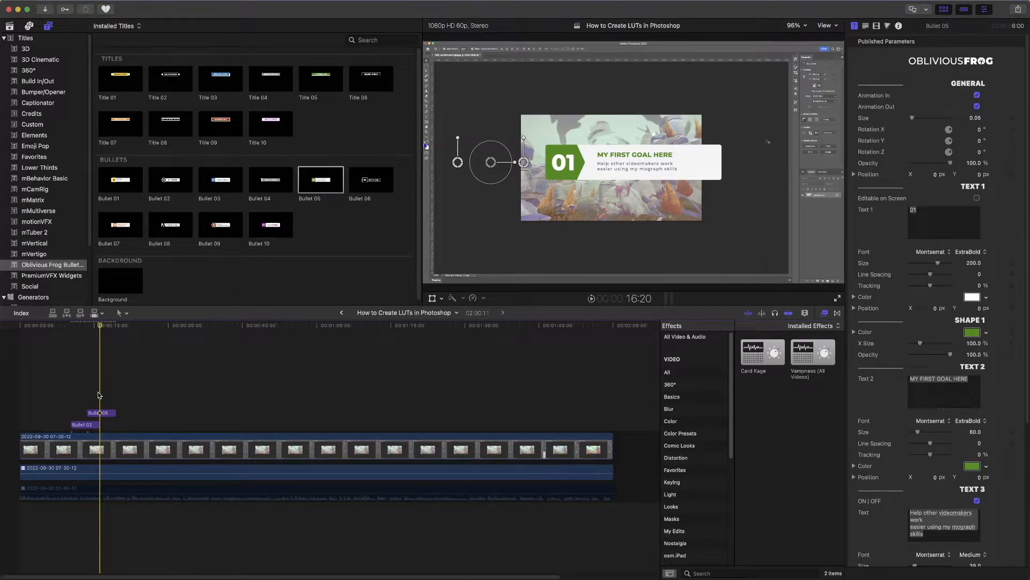
left_click_drag(97, 424, 114, 425)
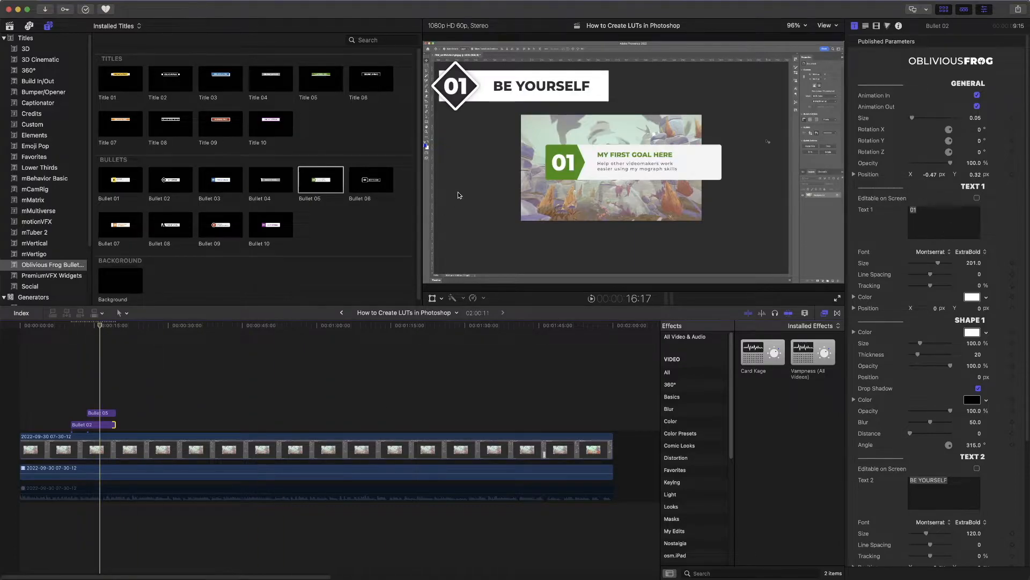
Place Bullet 05 below the first bullet in the frame, position X -0.45, Y 0.08, and change its number to 02.
left_click(103, 414)
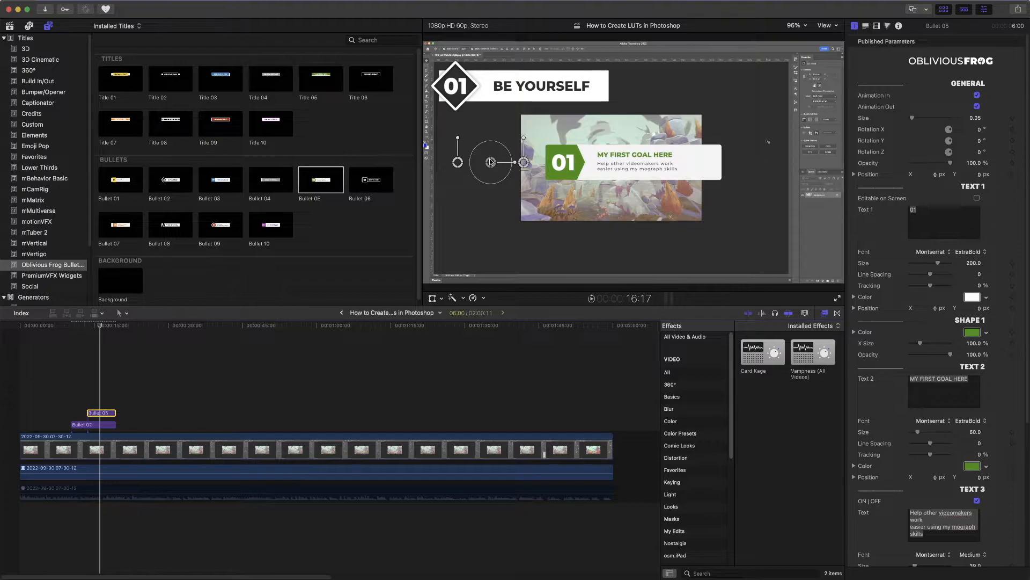
left_click_drag(490, 161, 383, 146)
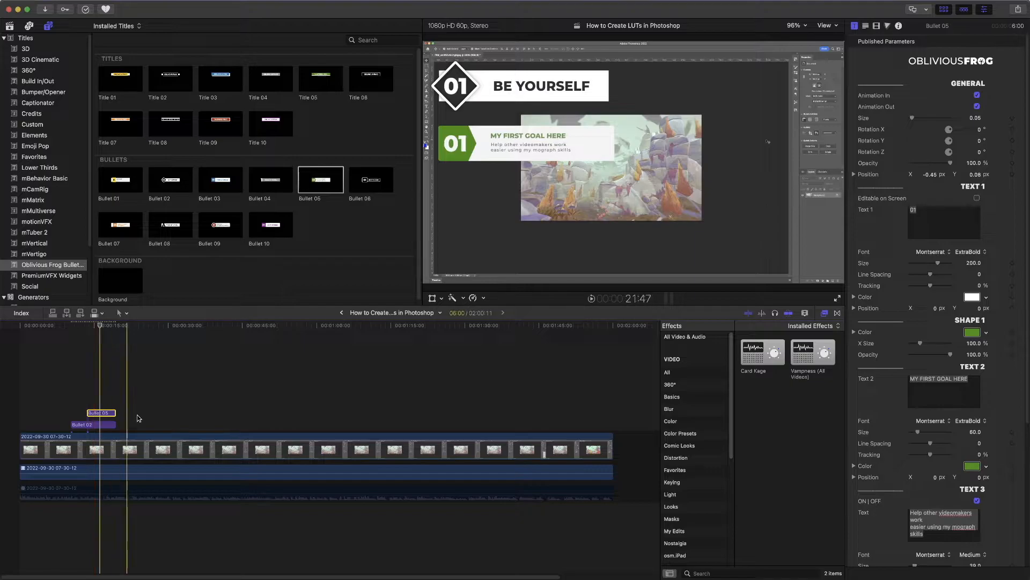
left_click(929, 218)
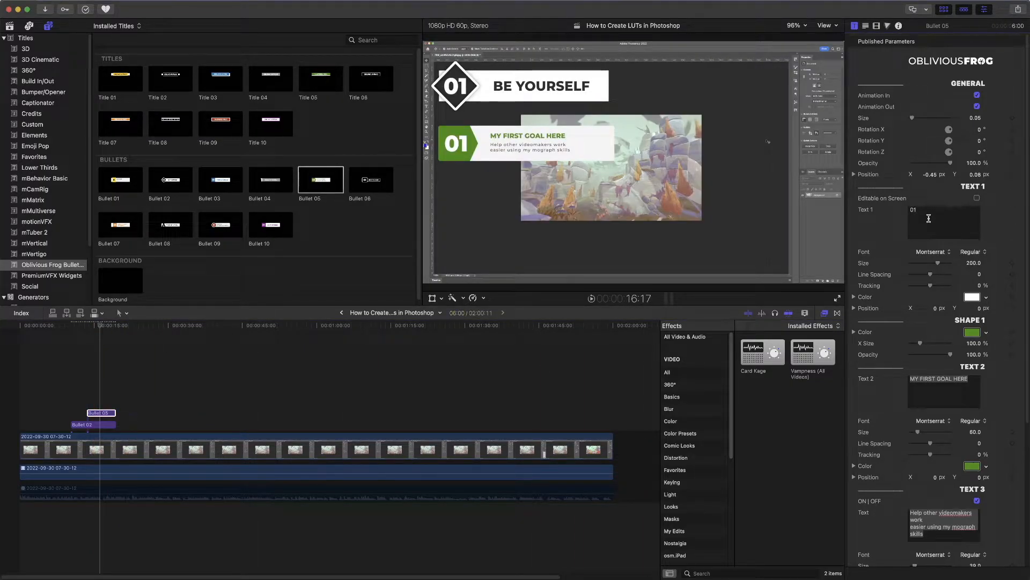
key("BackSpace")
type("2")
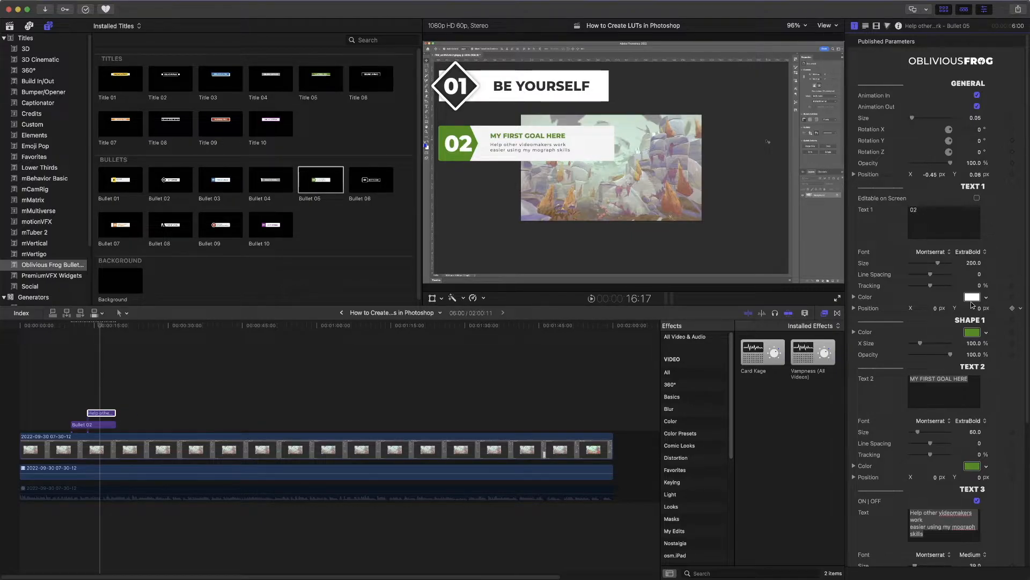
Delete Bullet 05's description text and replace its heading with "stuff".
left_click(929, 535)
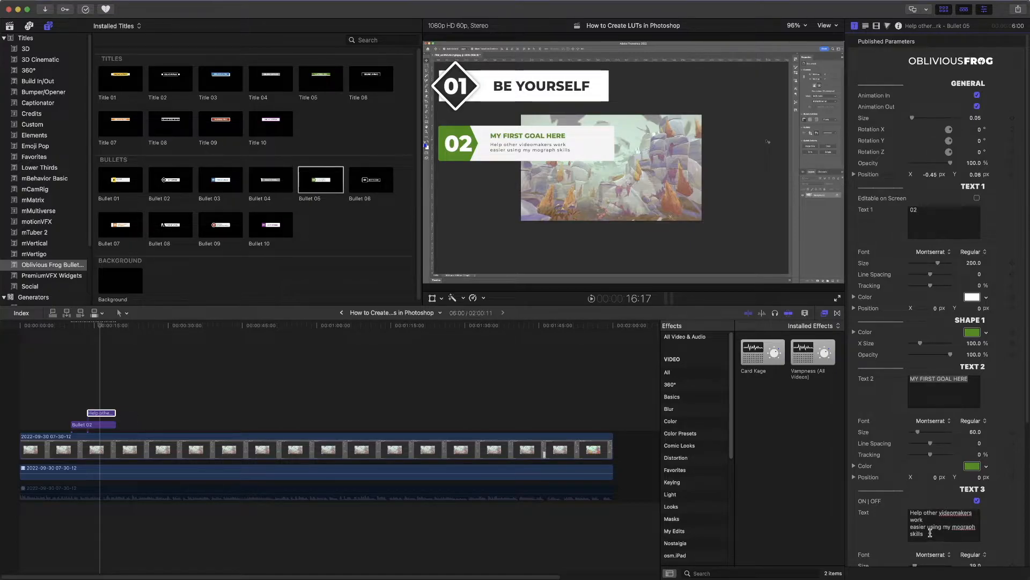
left_click_drag(930, 534, 912, 514)
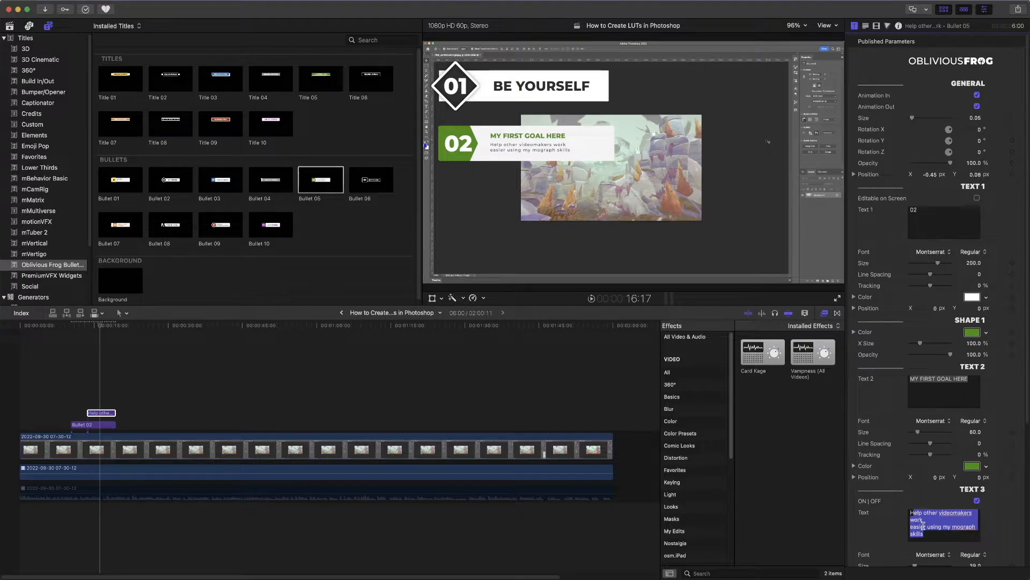
key("BackSpace")
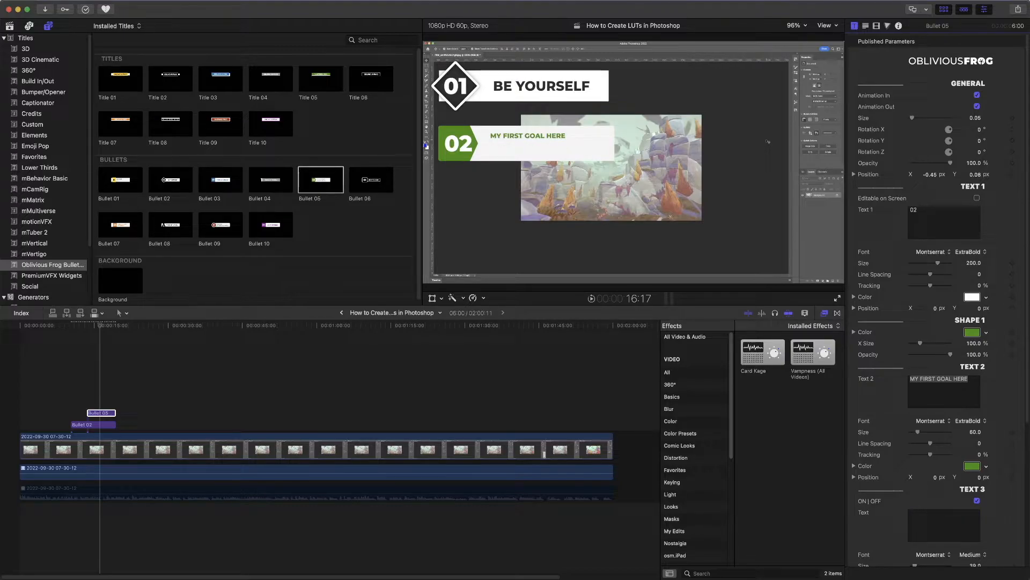
left_click(955, 390)
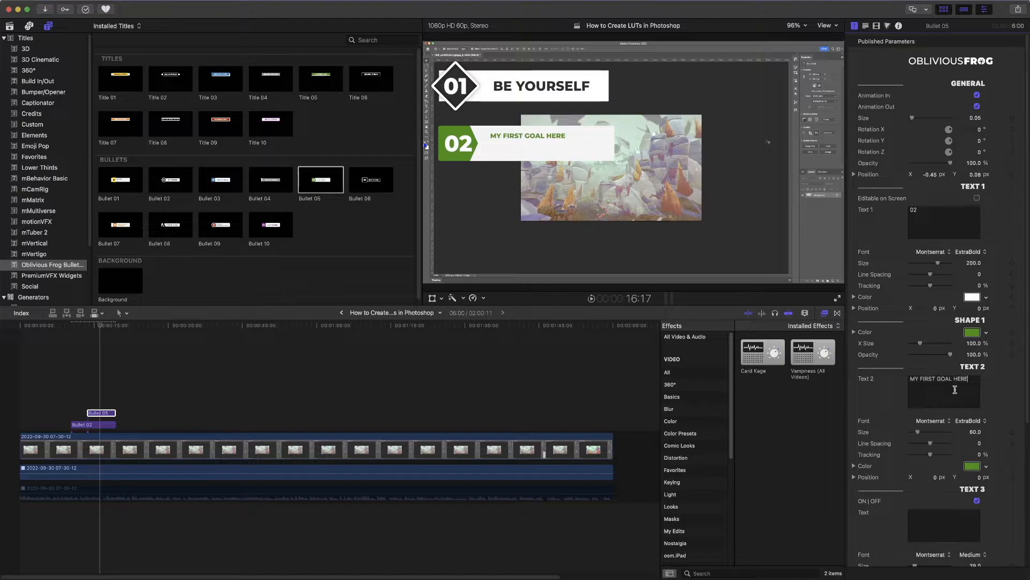
left_click_drag(972, 380, 895, 387)
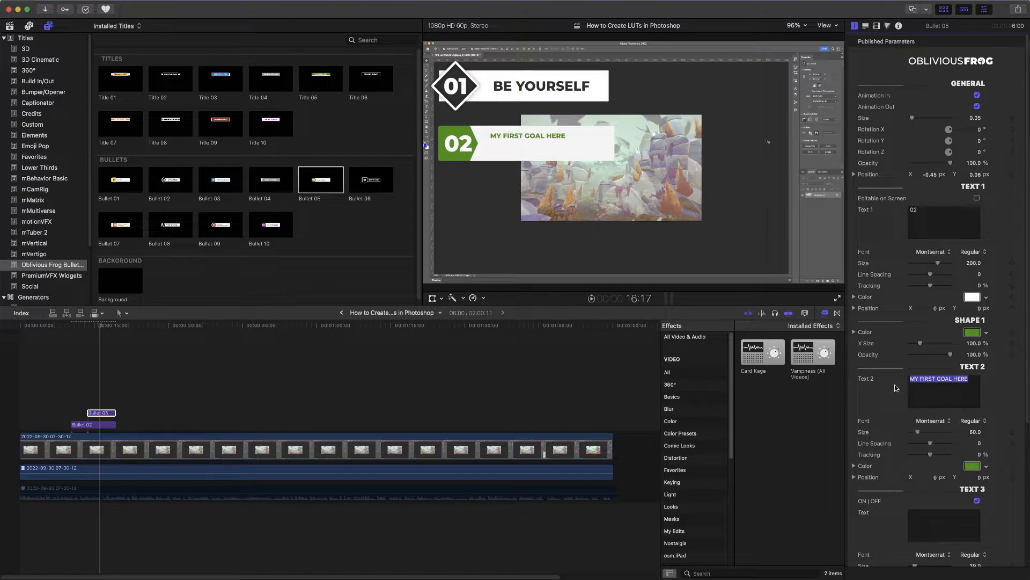
type("stuff")
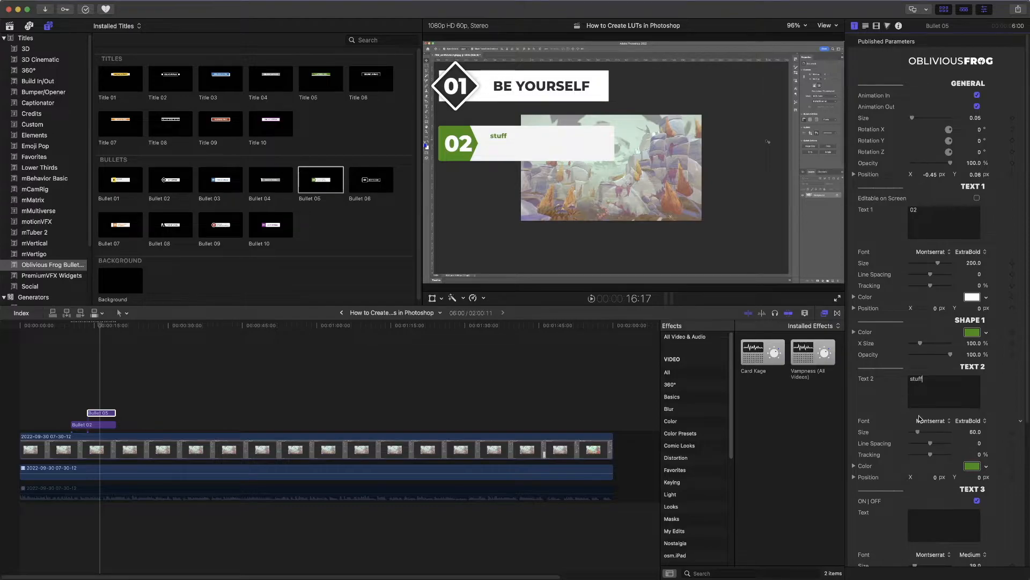
Enlarge Bullet 05's heading to size 206.2 and offset it to position X 6.0, Y -6.9.
left_click_drag(972, 432, 964, 434)
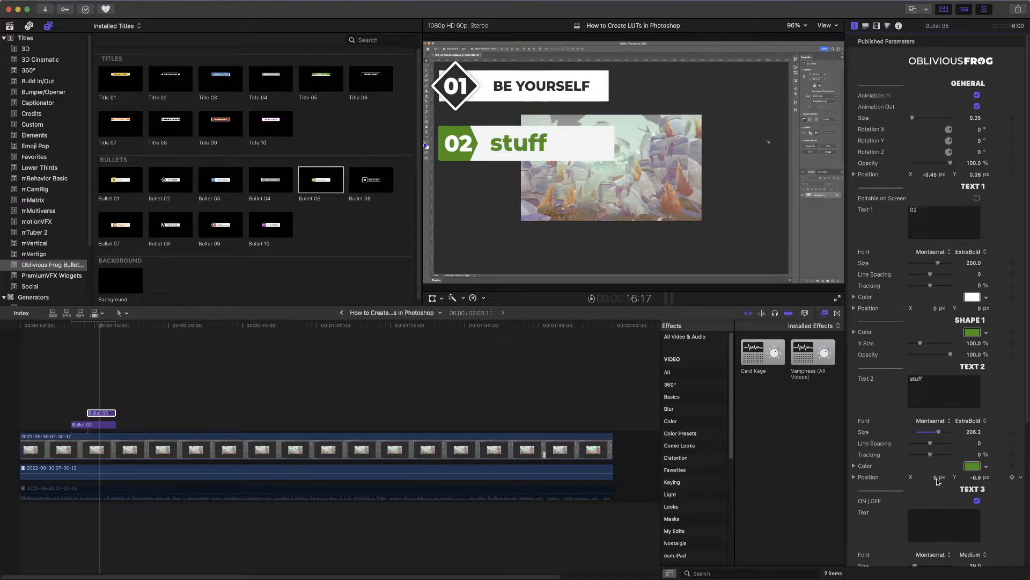
left_click_drag(937, 481, 947, 481)
Capitalize Bullet 05's heading as "Stuff" and change its font to Monaco.
left_click(913, 380)
left_click_drag(914, 380, 909, 380)
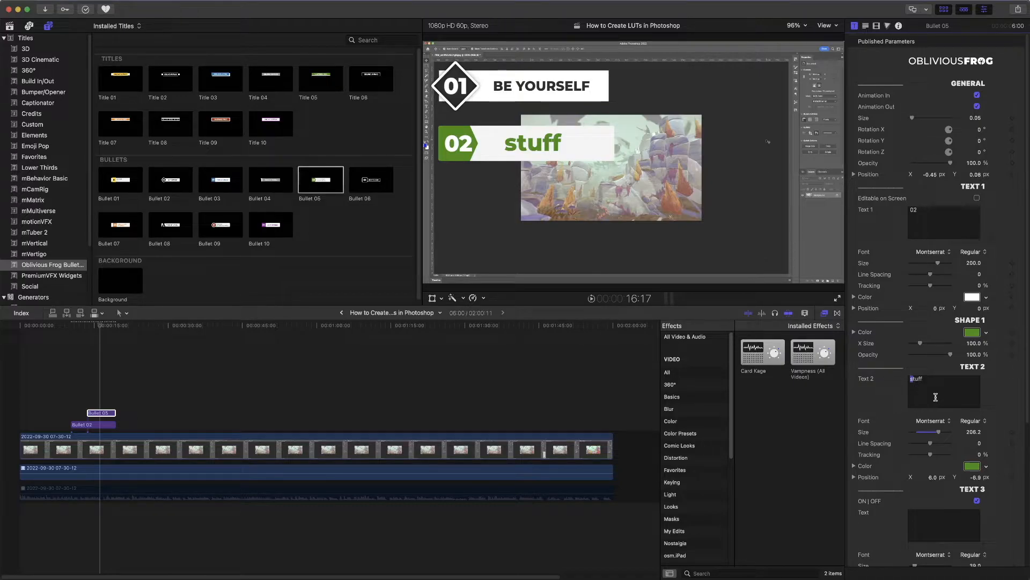
type("S")
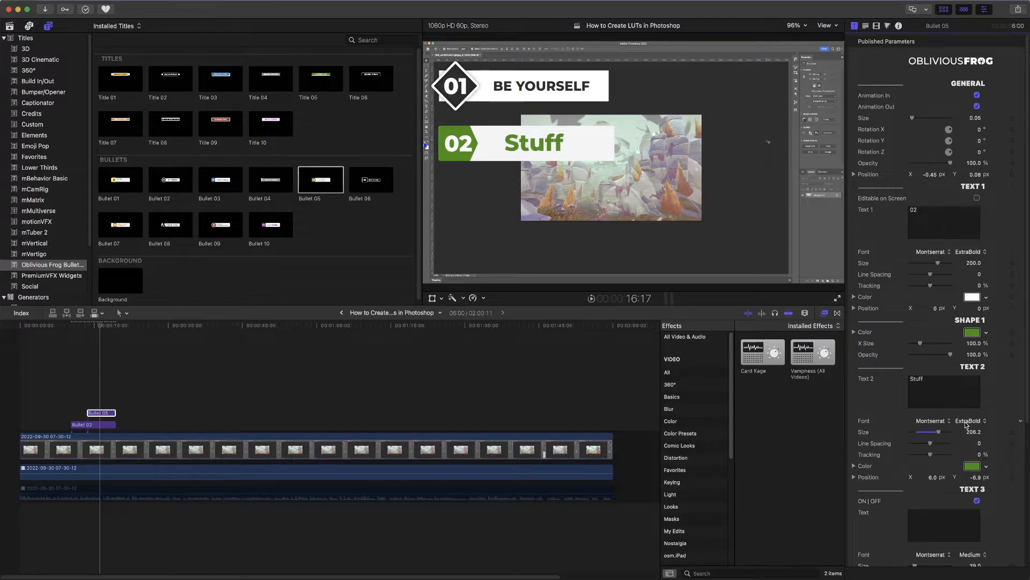
left_click(933, 420)
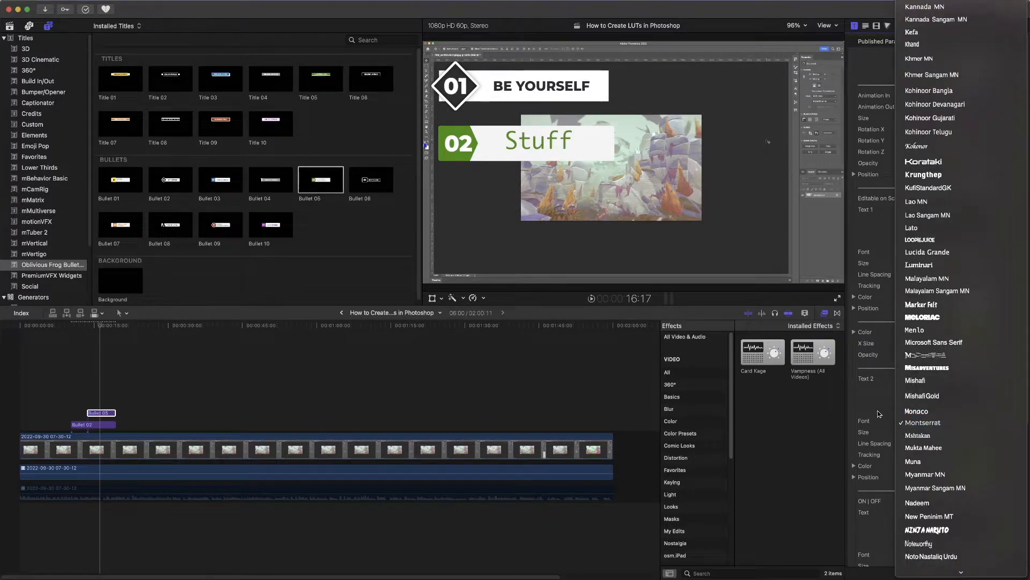
key("Return")
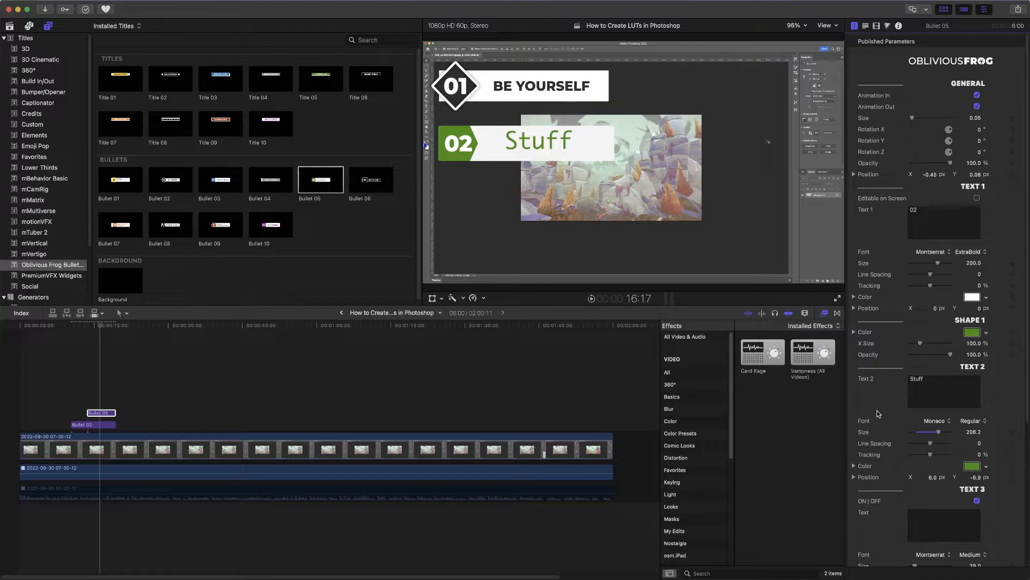
Add the Title 03 title above the clip at the very start of the timeline.
left_click(95, 425)
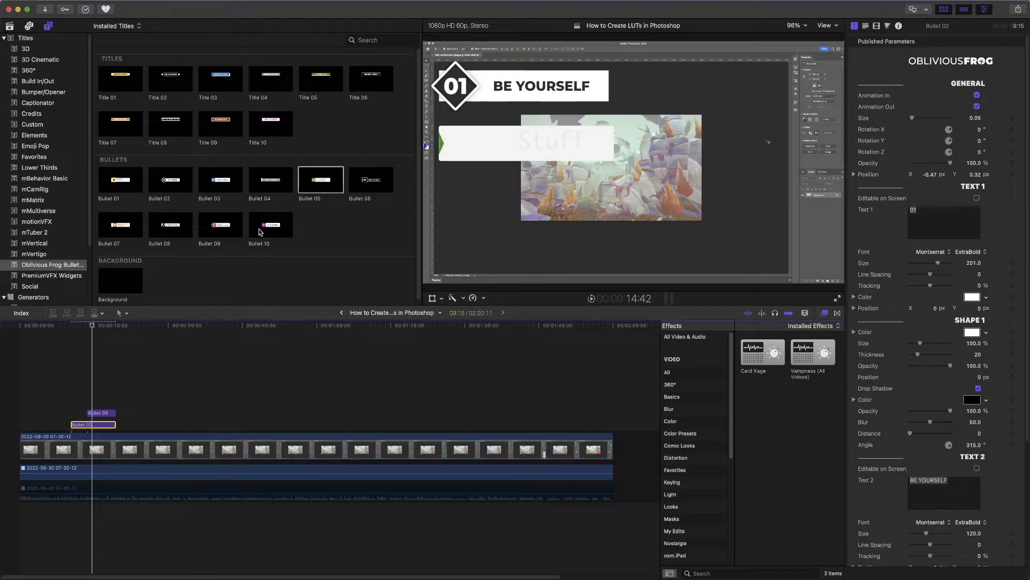
left_click(122, 88)
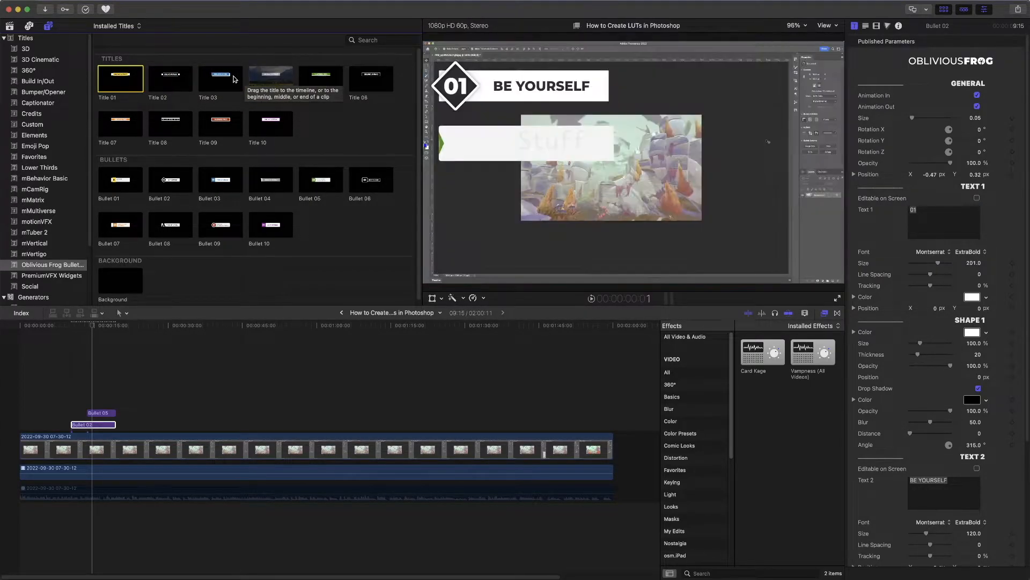
left_click_drag(230, 81, 24, 391)
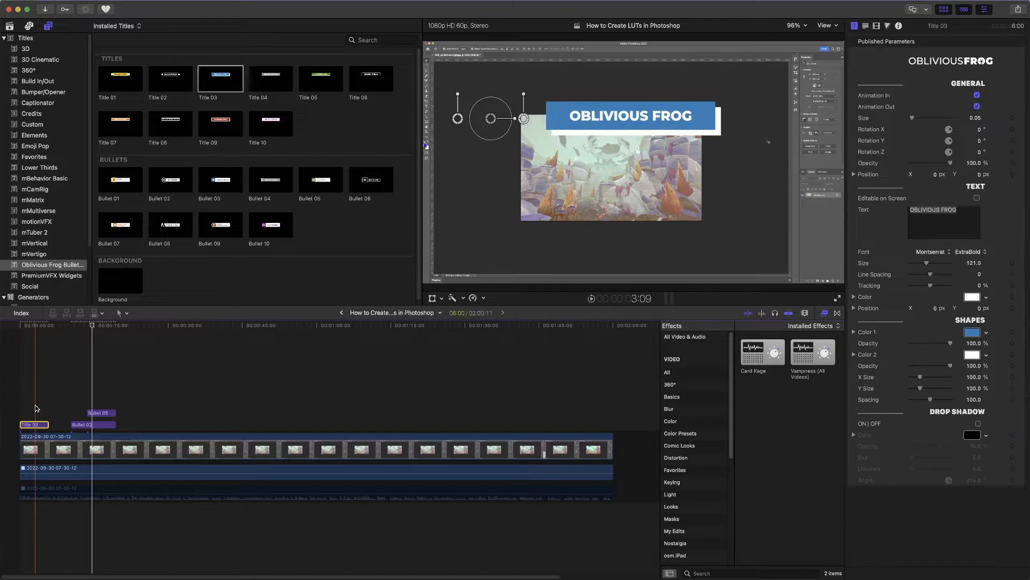
left_click(33, 404)
left_click(35, 423)
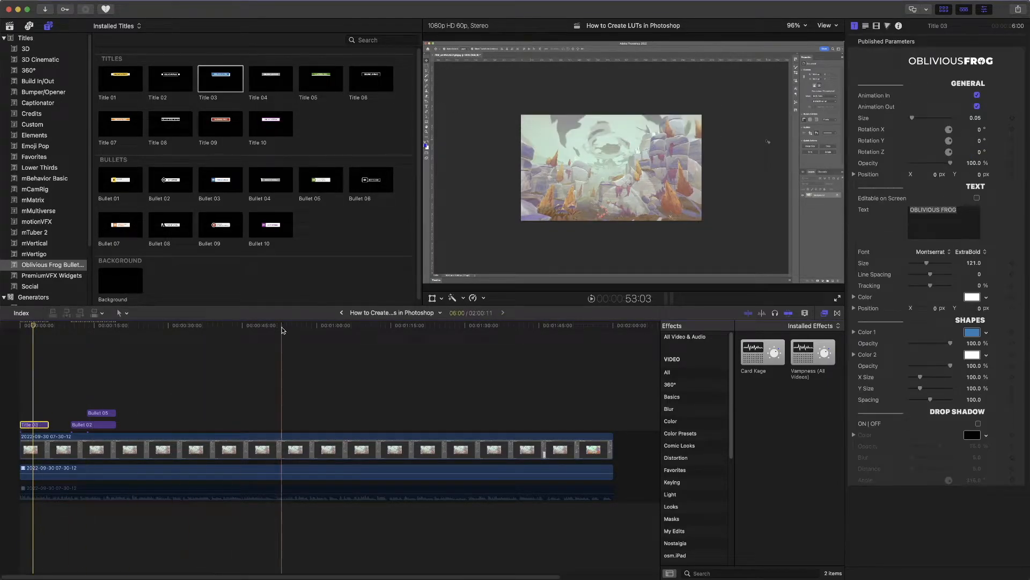
Place Title 03 in the lower-left corner of the frame, position X -0.42, Y -0.54.
left_click_drag(493, 119, 386, 70)
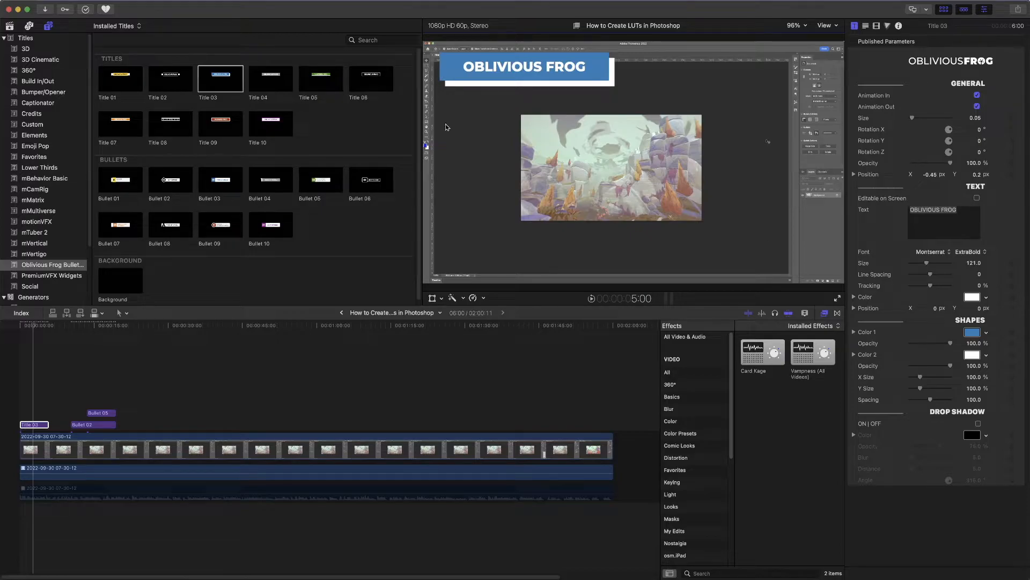
left_click(36, 425)
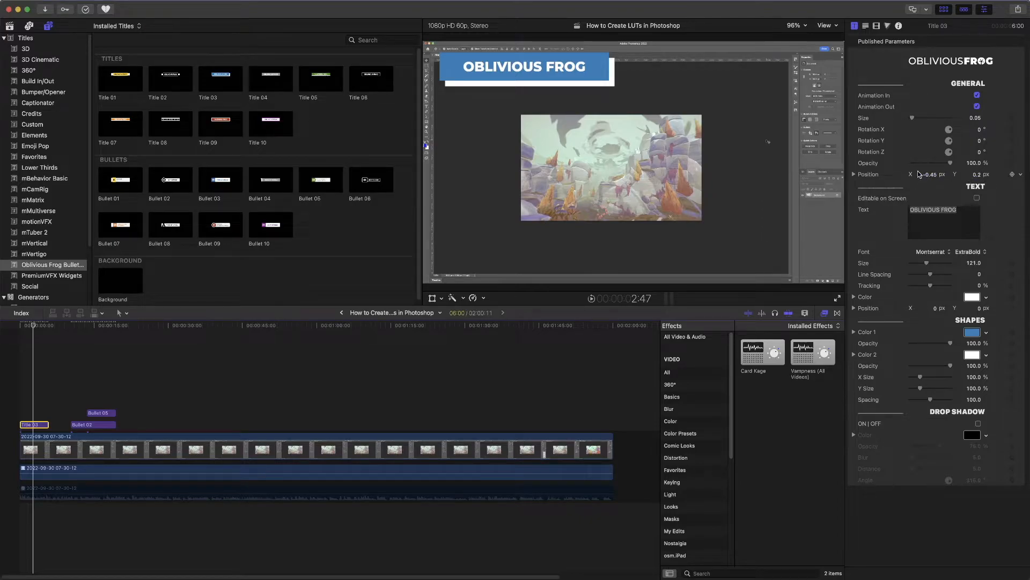
mouse_move(931, 177)
left_mouse_down()
mouse_move(953, 177)
mouse_move(930, 177)
left_mouse_up()
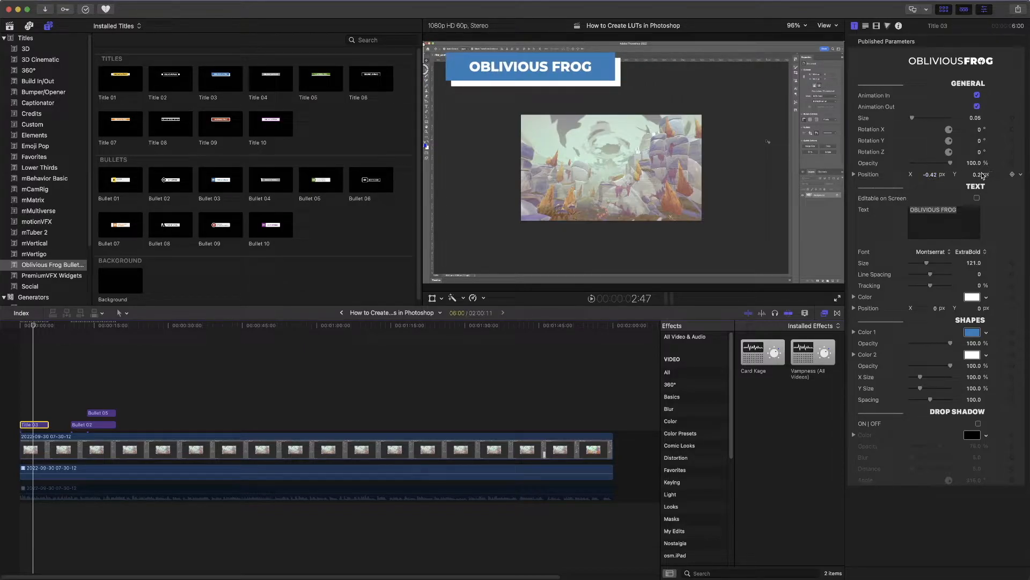
left_click_drag(976, 175, 959, 175)
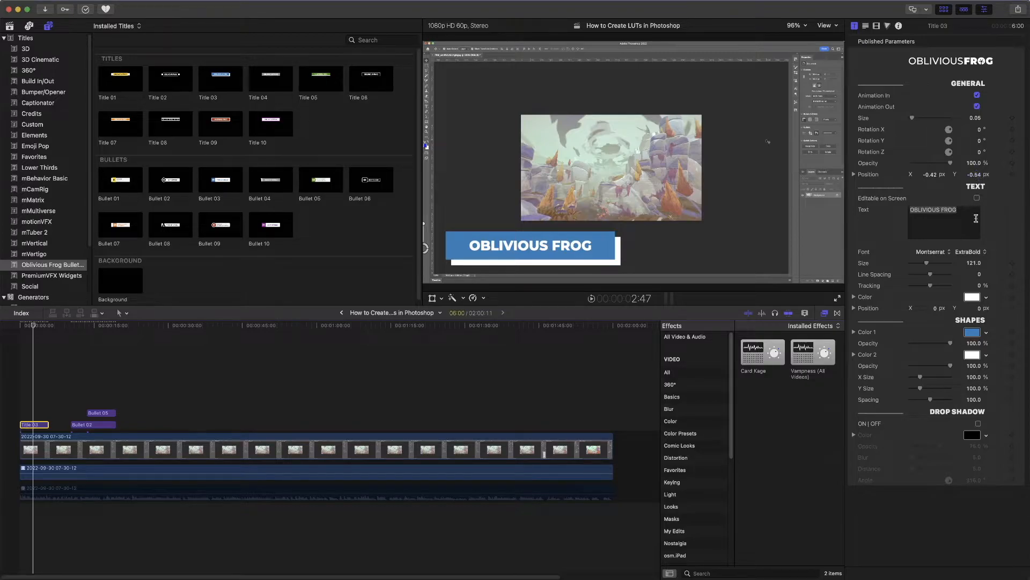
Replace Title 03's text with "iTechnically".
left_click(961, 210)
left_click_drag(961, 210, 909, 207)
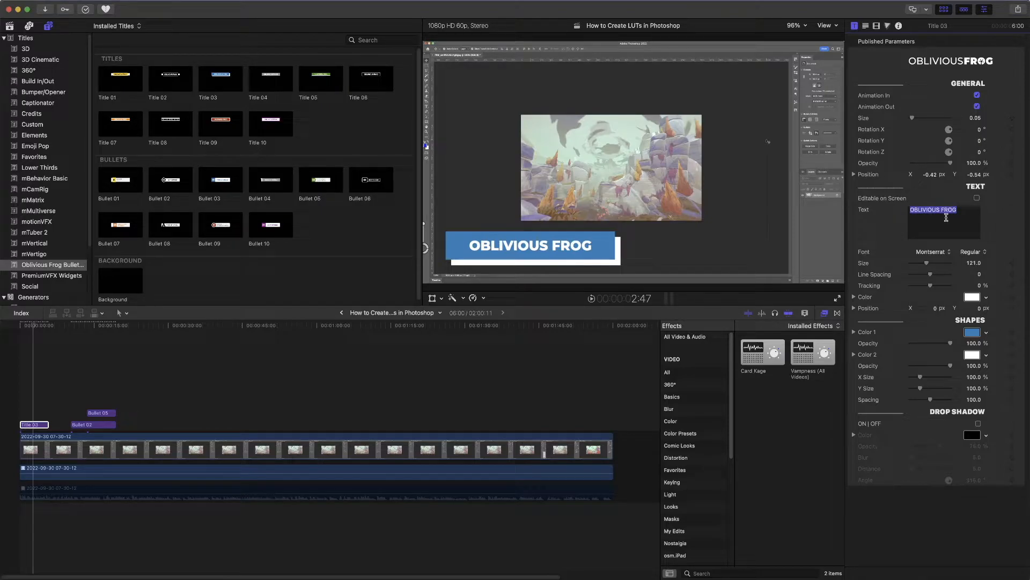
type("iT")
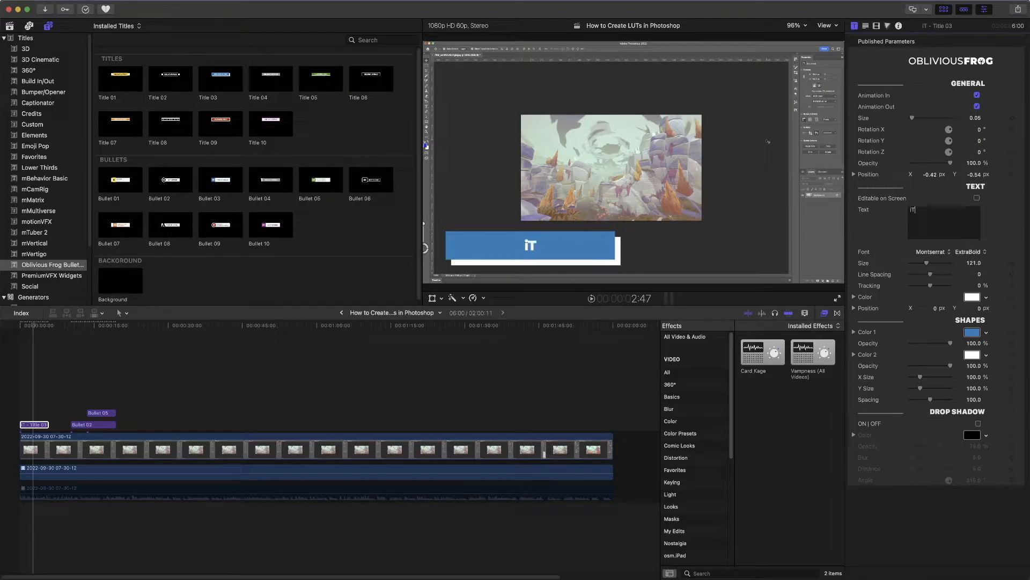
type("echnic")
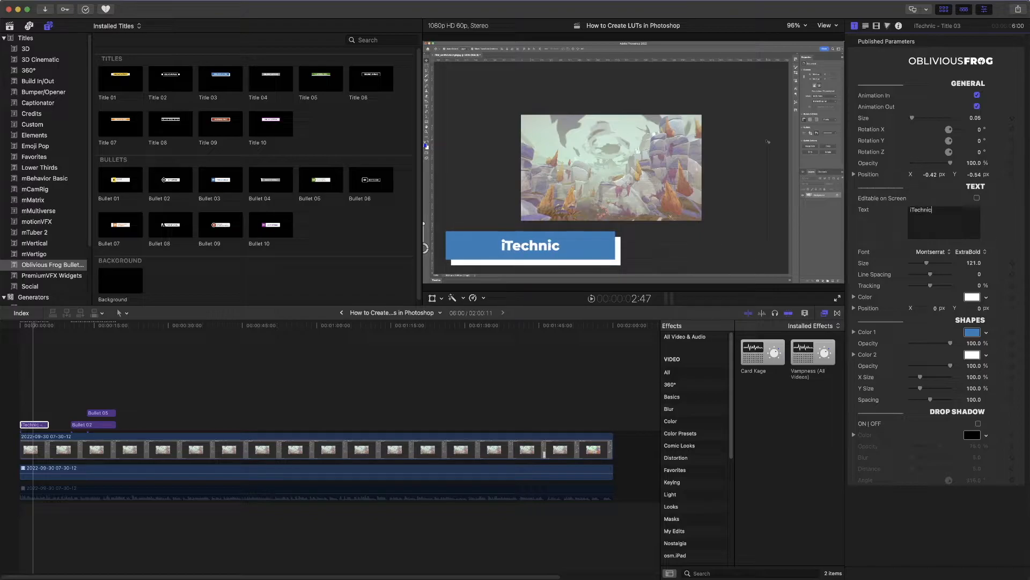
type("ally")
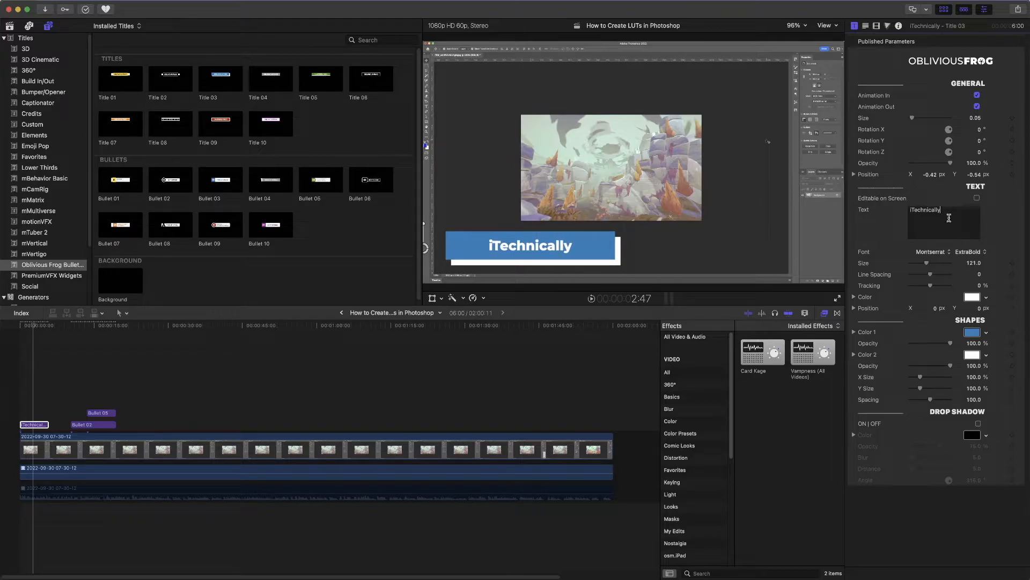
Change Title 03's Color 1 shape to the saved yellow swatch.
left_click(972, 336)
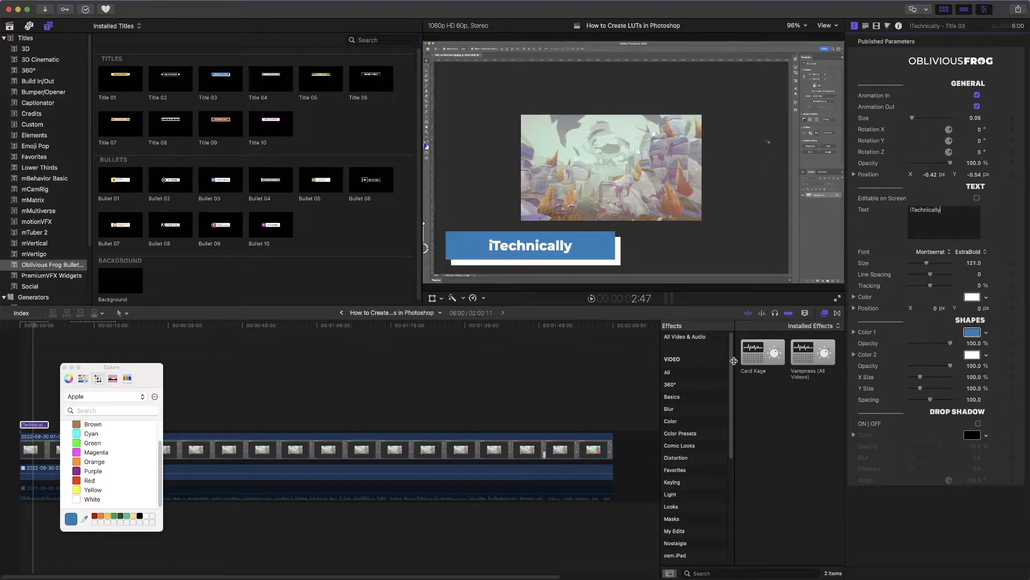
left_click(109, 516)
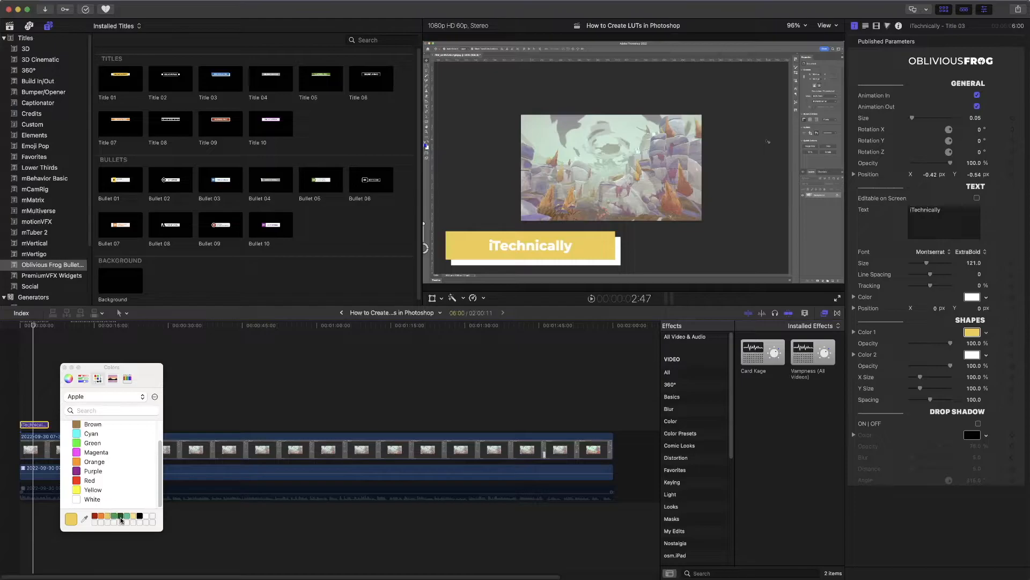
Try the saved swatches for Title 03's Color 1 shape and settle on the saved orange swatch.
left_click(134, 516)
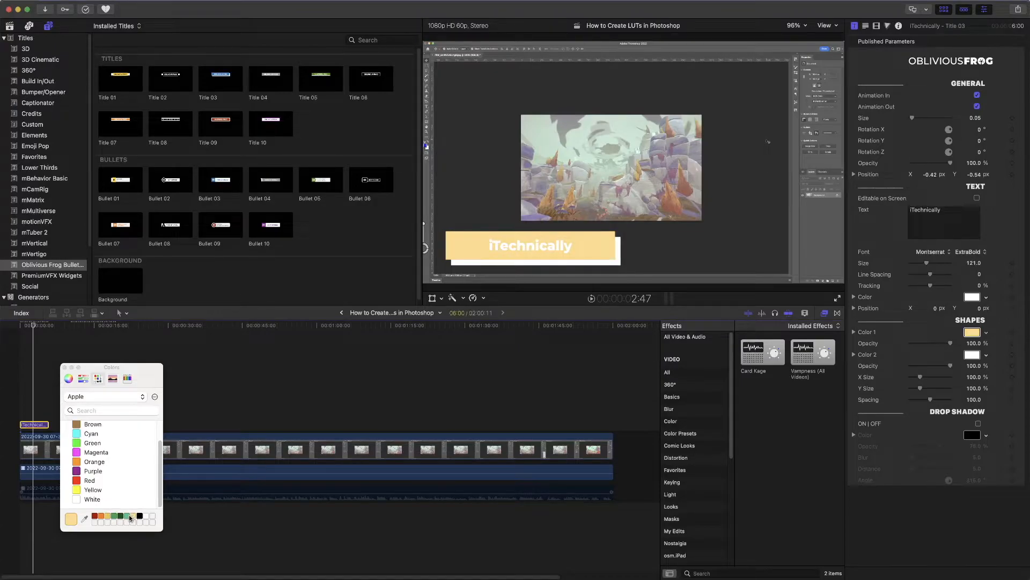
left_click(106, 517)
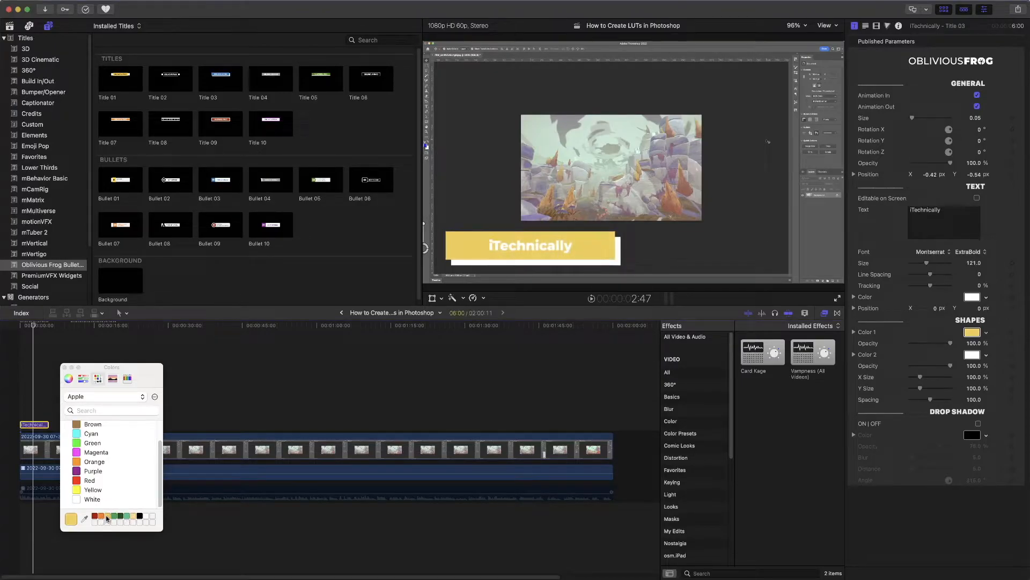
left_click(101, 517)
left_click(106, 517)
left_click(100, 516)
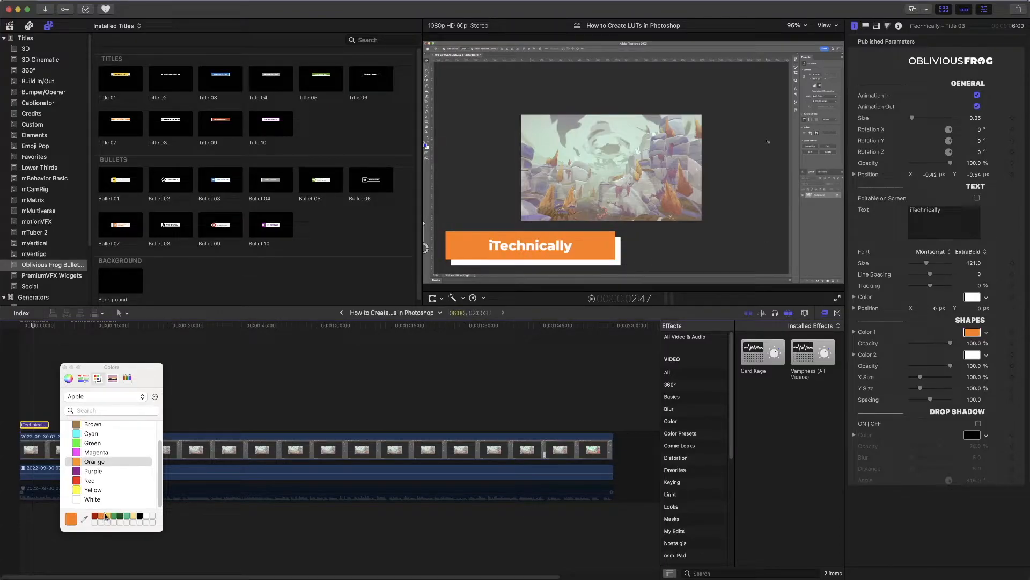
left_click(65, 367)
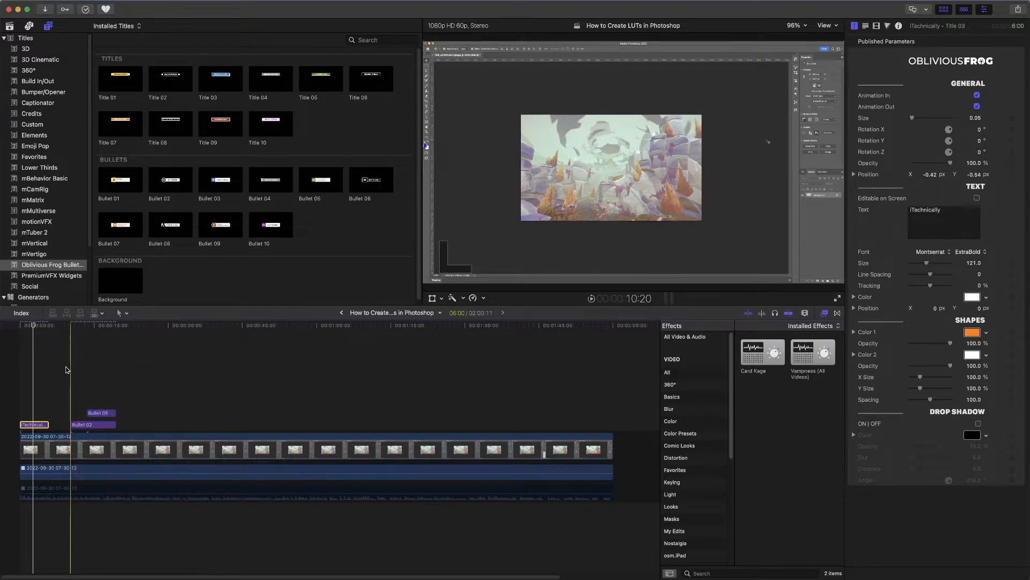
Play the timeline from the start to preview Title 03's animation in and out.
left_click(24, 369)
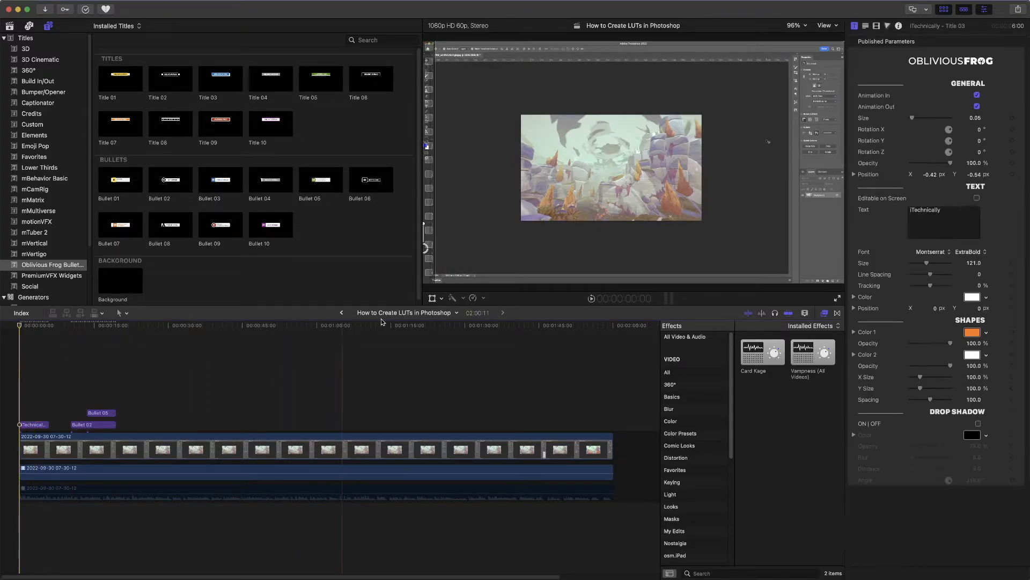
left_click(592, 298)
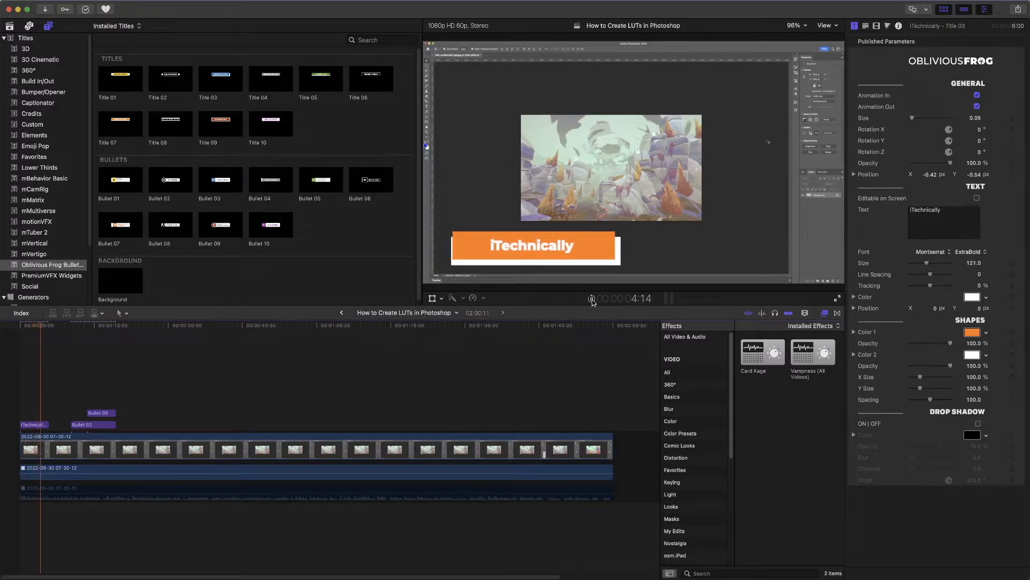
left_click(592, 298)
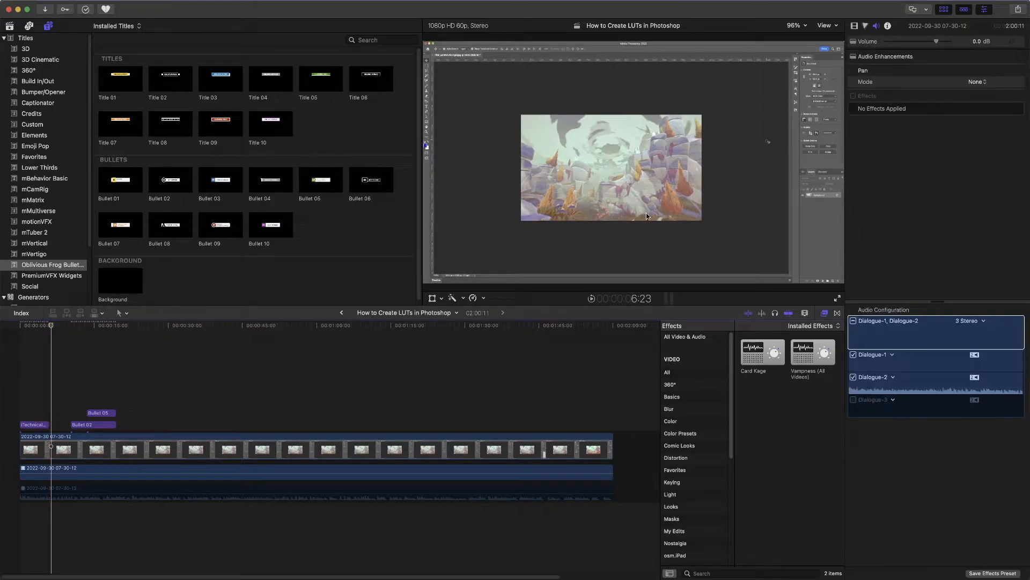
Turn off Title 03's Animation Out and play the title from the start of the timeline.
left_click(41, 355)
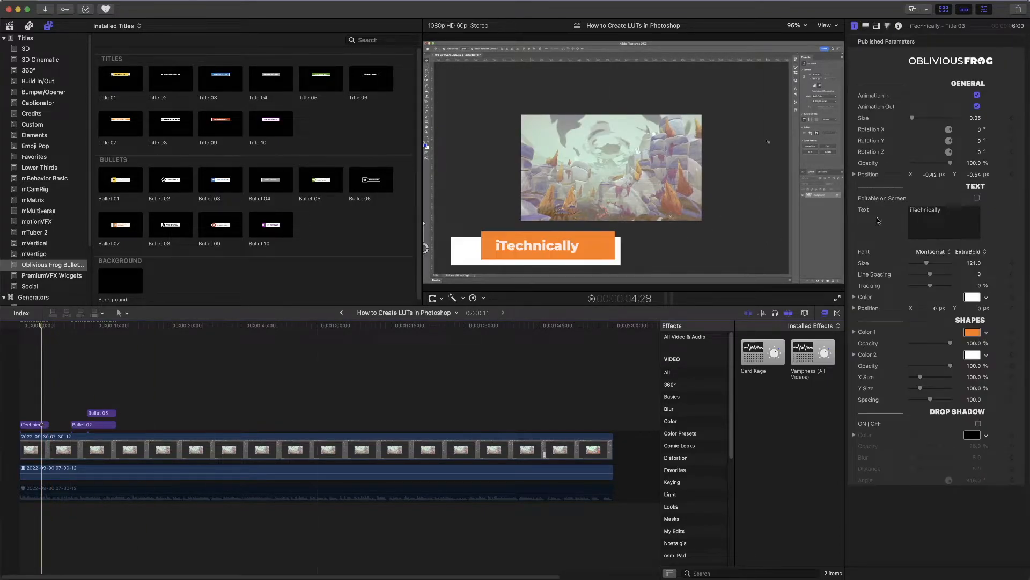
left_click(977, 107)
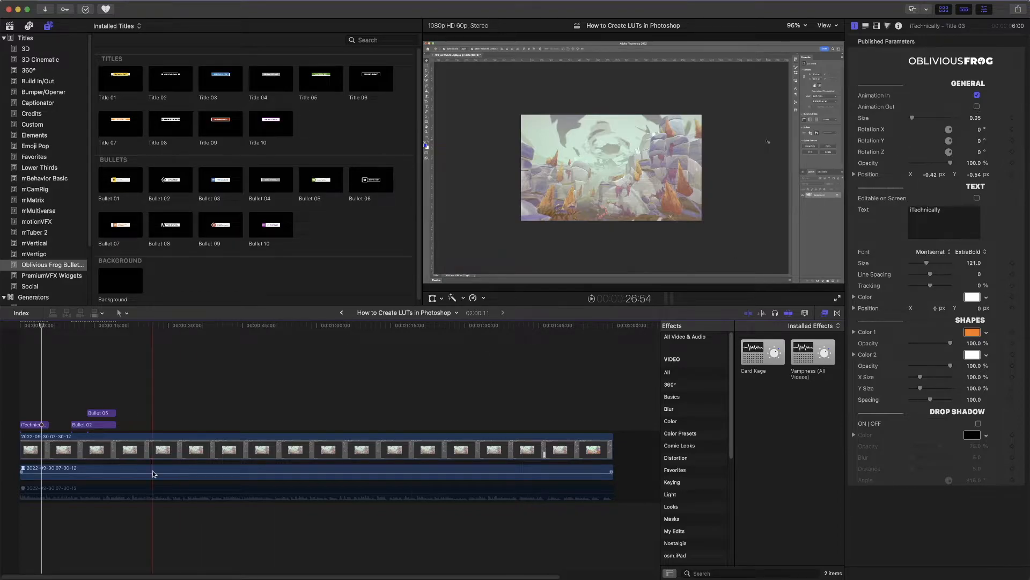
left_click(24, 384)
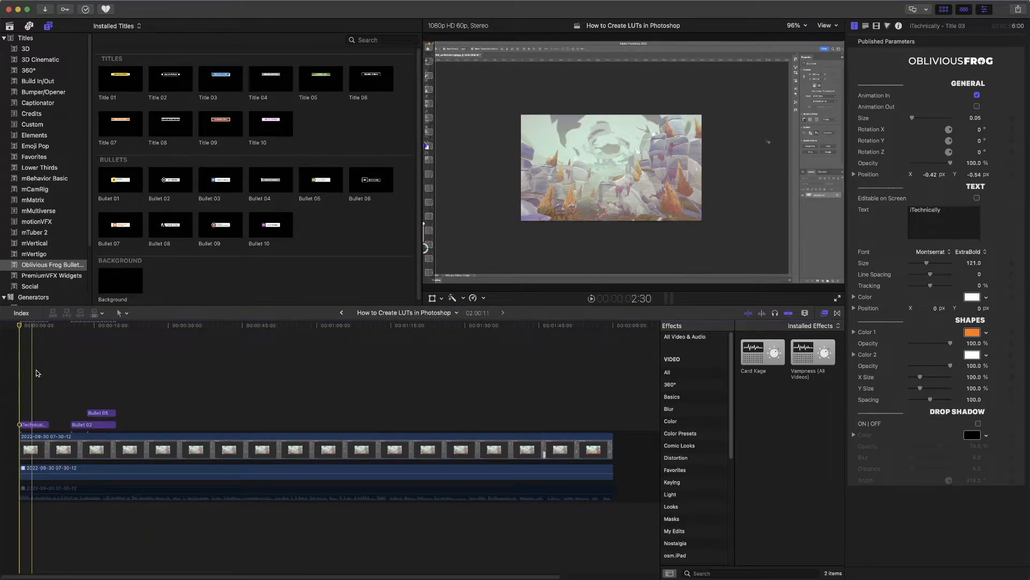
left_click(591, 299)
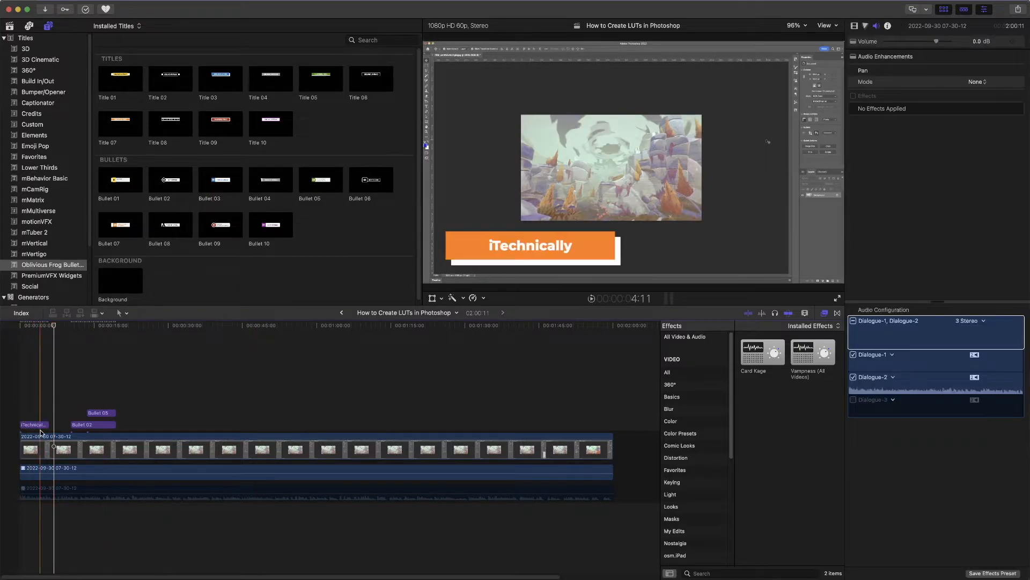
Trim the end of Title 03 so it lasts about 3:18.
left_click_drag(49, 425, 33, 425)
left_click(34, 347)
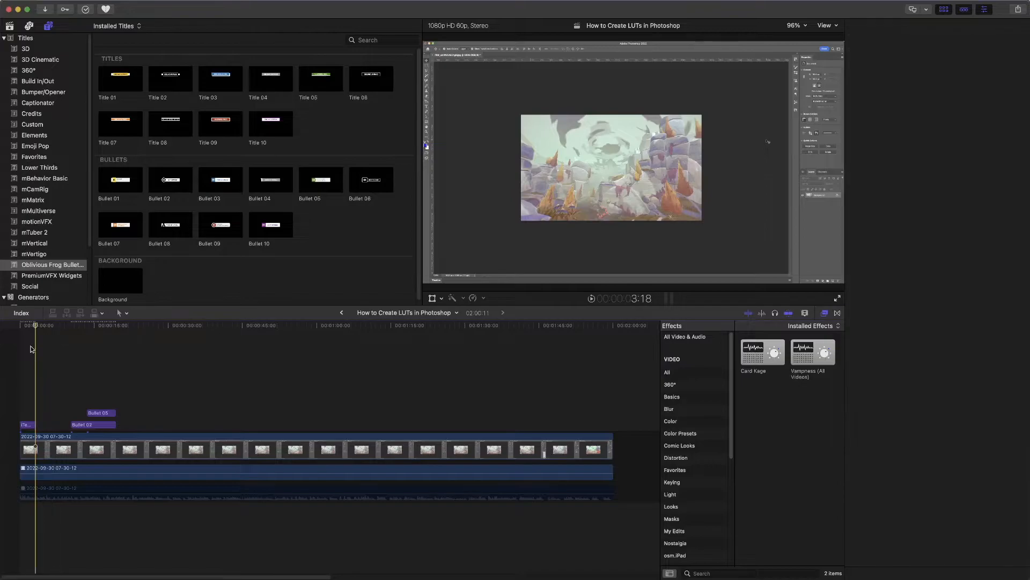
left_click(27, 345)
Add the Oblivious Frog Background above the middle of the clip with a duration of about 17:16.
left_click(112, 284)
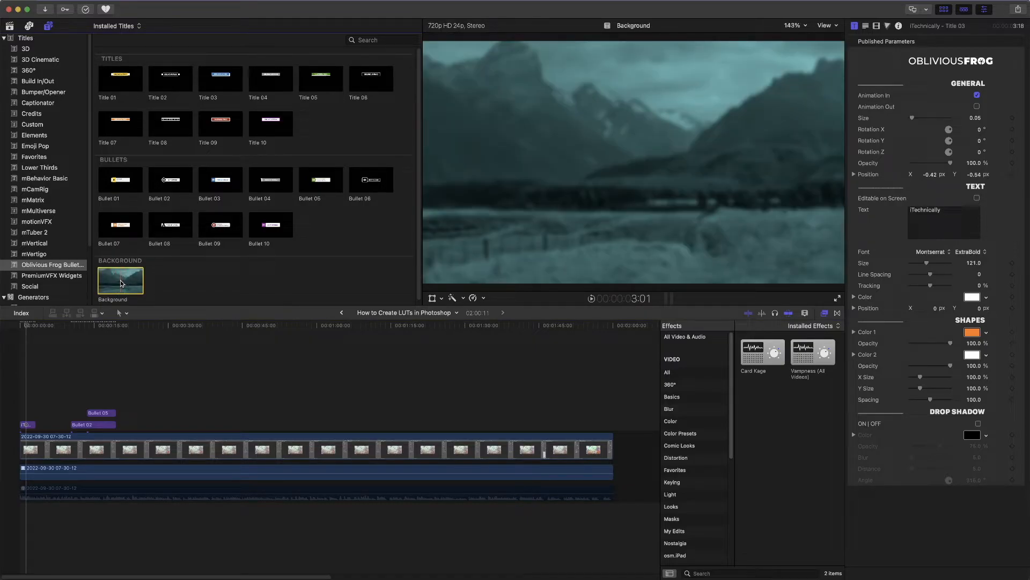
left_click_drag(122, 284, 300, 424)
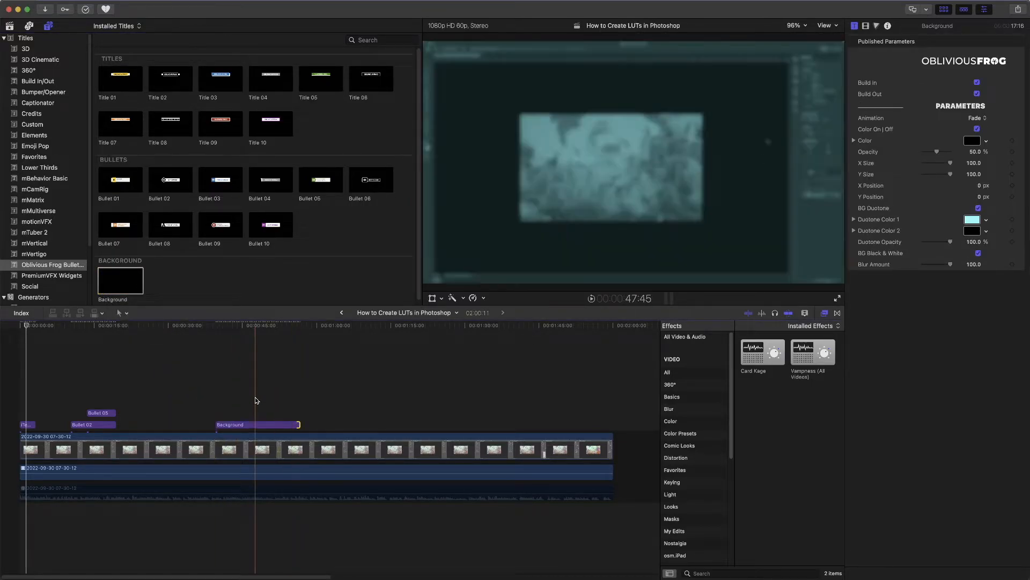
Split the main clip at the start and the end of the Background title.
left_click(217, 380)
key("super+b")
left_click(299, 384)
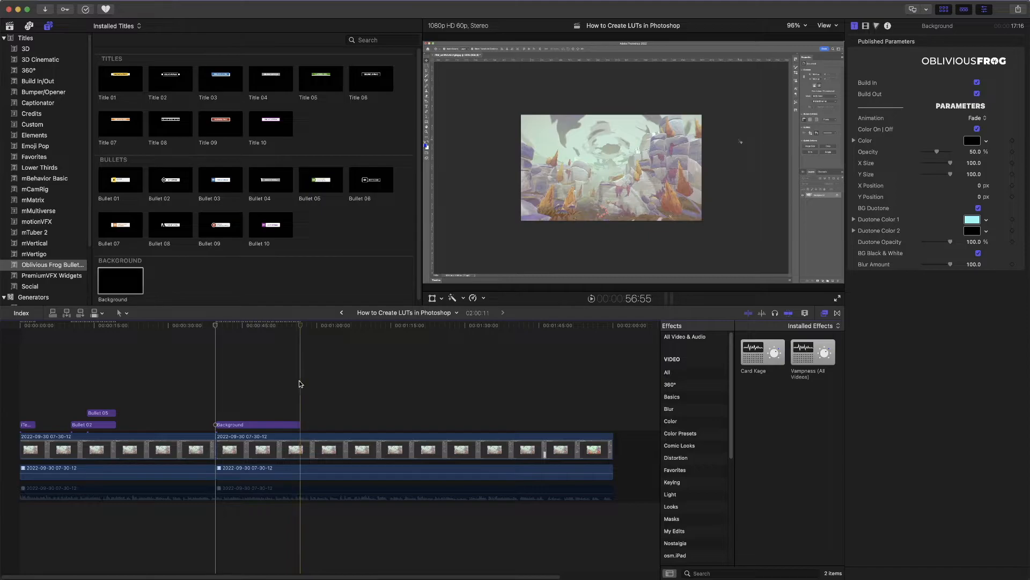
key("super+b")
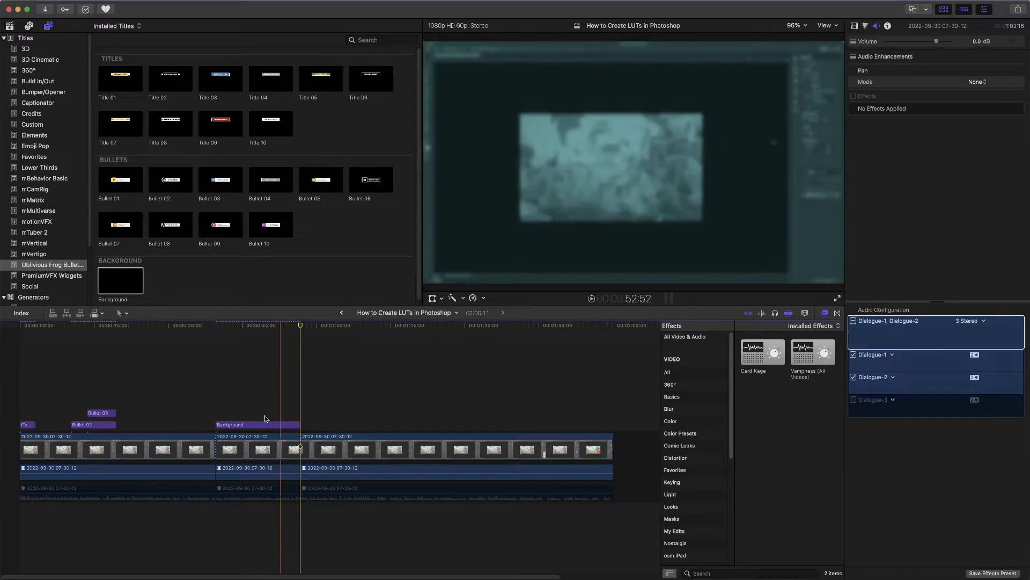
Disable and re-enable the Background title to compare the clip without and with it.
left_click(247, 370)
left_click(267, 427)
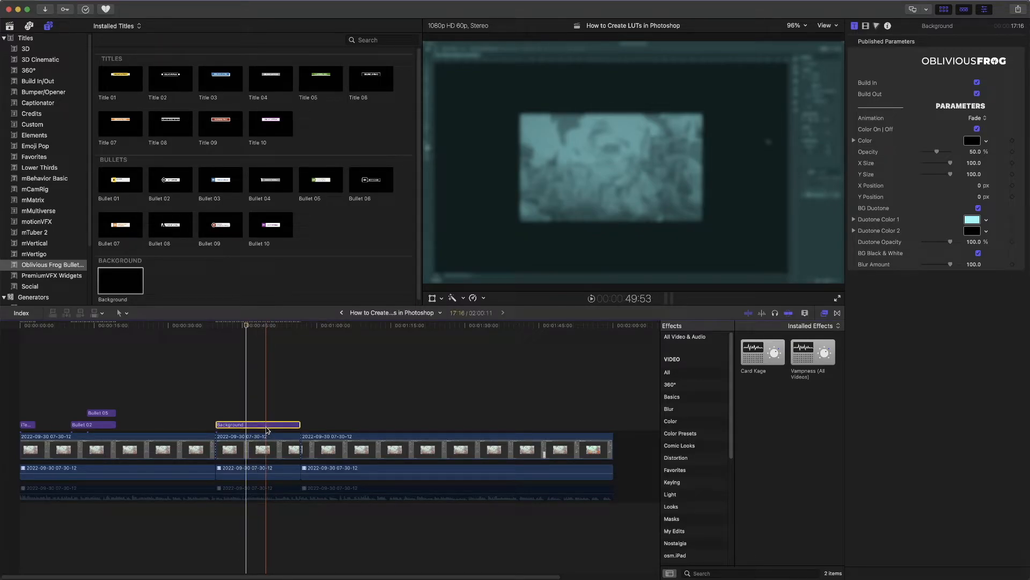
key("v")
key("v")
Toggle the Background's Color On | Off and BG Duotone options to compare the look, leaving both on.
left_click(977, 129)
left_click(977, 129)
left_click(977, 130)
left_click(977, 129)
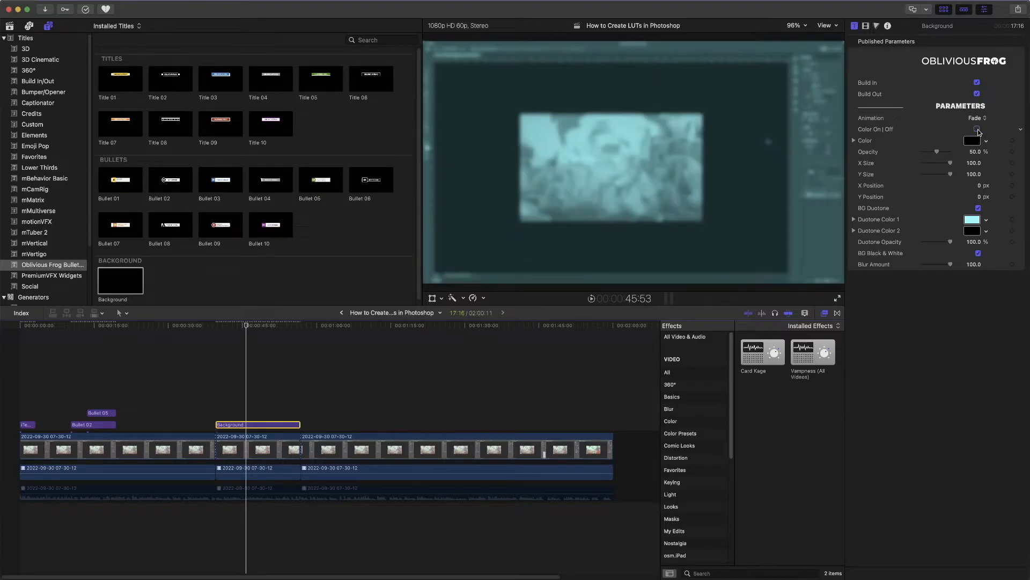
left_click(977, 129)
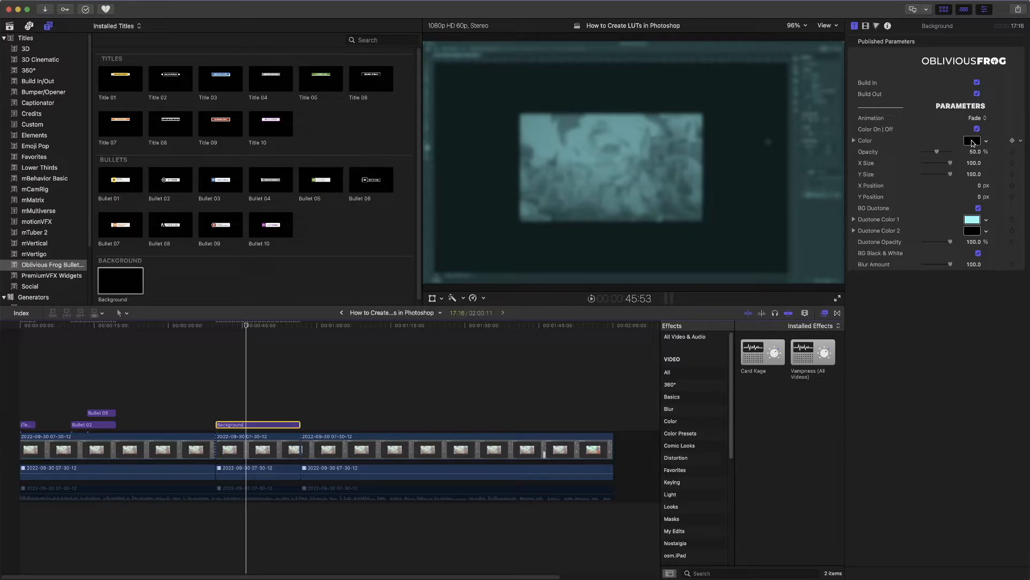
left_click(978, 209)
left_click(979, 209)
Set the Background's Blur Amount to 64 and extend its end to a duration of about 43:03.
left_click_drag(950, 242, 1013, 247)
left_click_drag(958, 264, 990, 267)
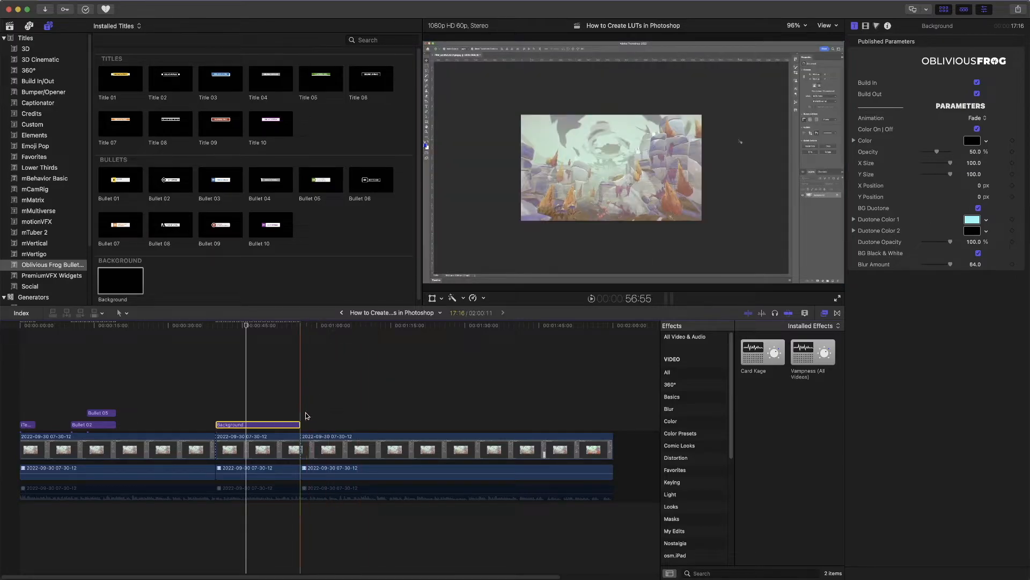
left_click_drag(300, 421, 427, 424)
Play the timeline across the Background's start and end to preview its fade in and fade out.
left_click(338, 324)
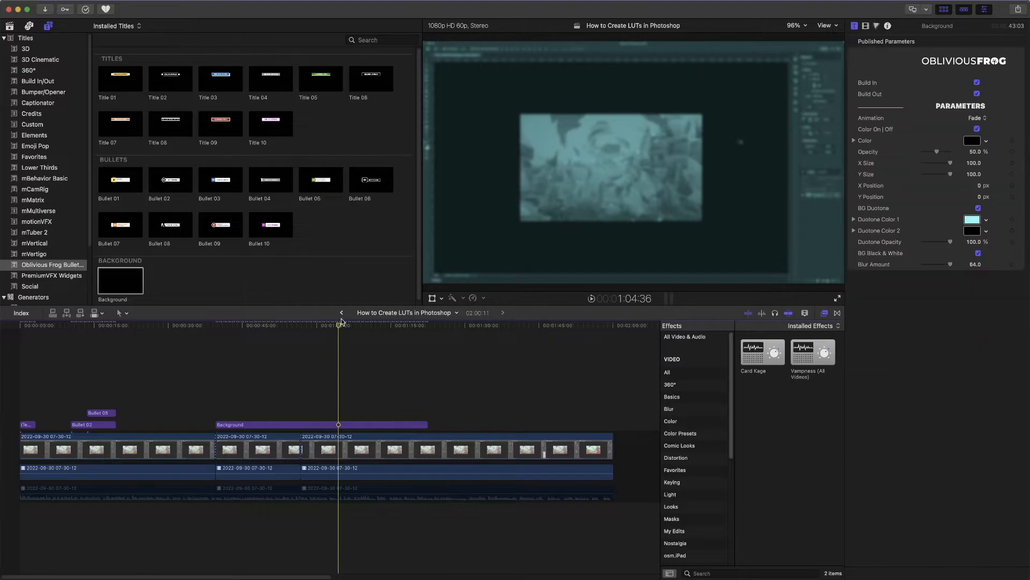
left_click_drag(339, 325, 208, 328)
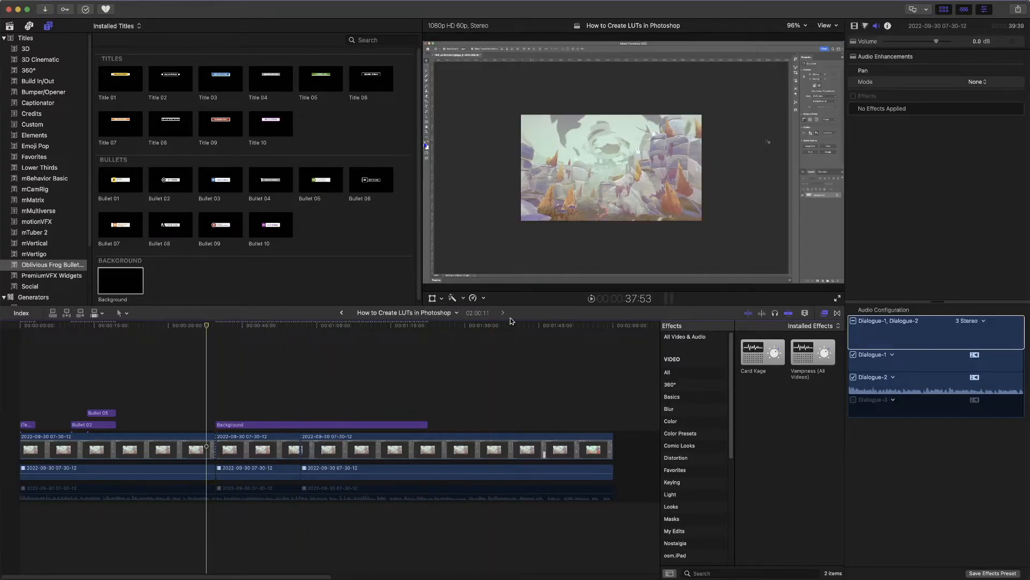
left_click(592, 299)
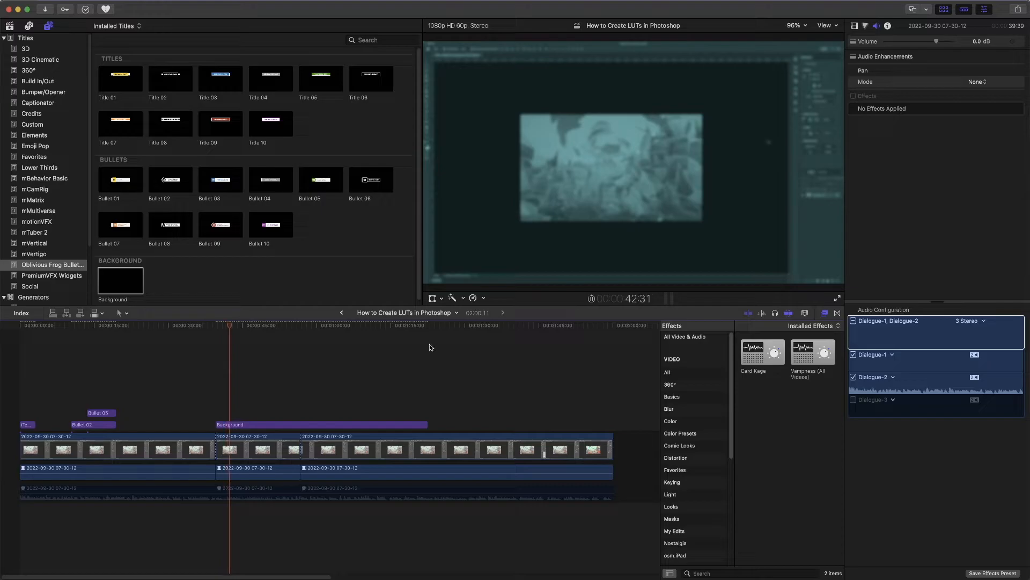
left_click(417, 325)
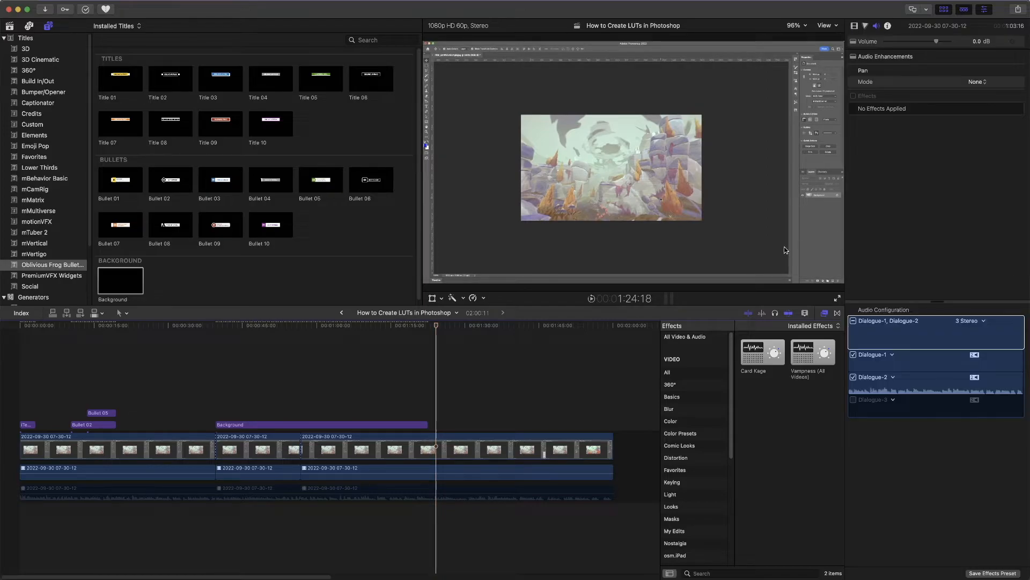
Turn off Build In and Build Out for the Background title.
left_click(318, 336)
left_click(336, 427)
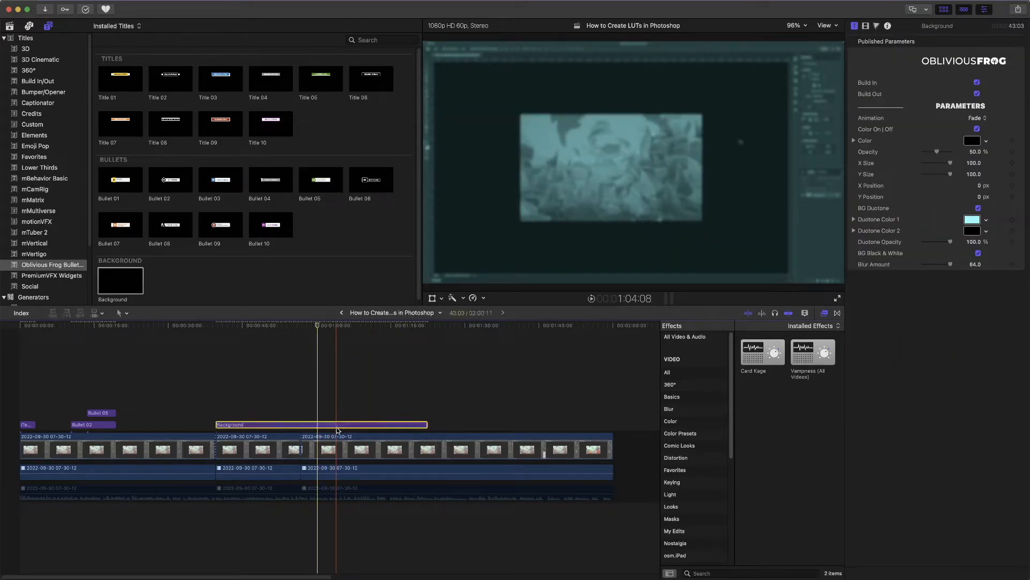
left_click(977, 82)
left_click(977, 94)
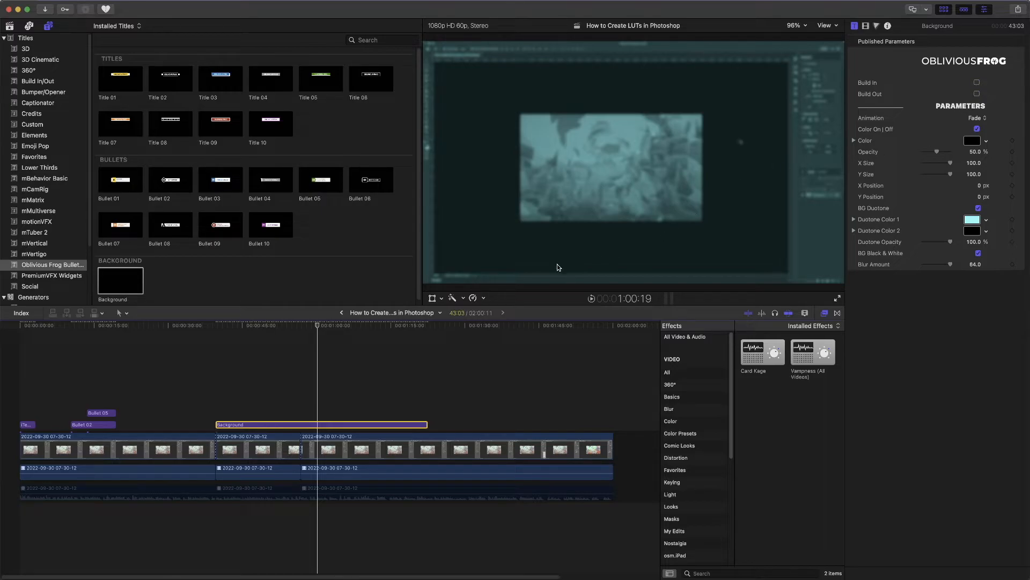
Play the timeline from just before the Background title to preview it without build animations.
left_click(215, 328)
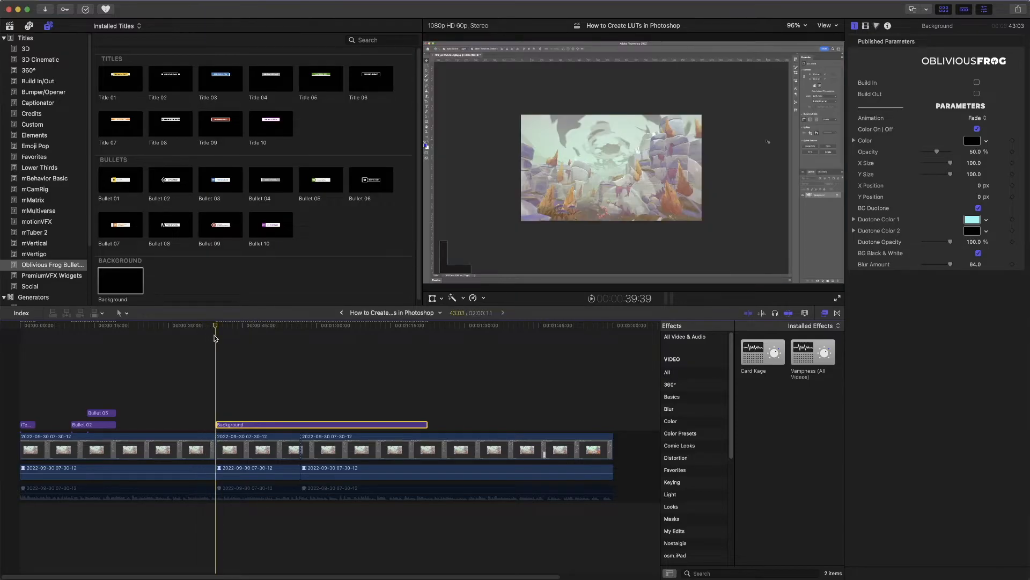
left_click(210, 343)
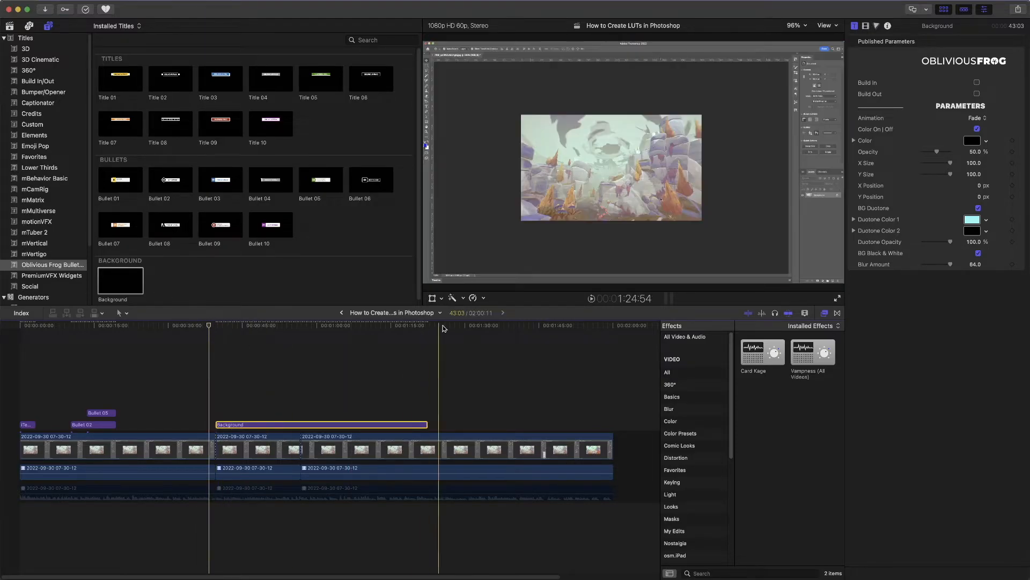
left_click(592, 299)
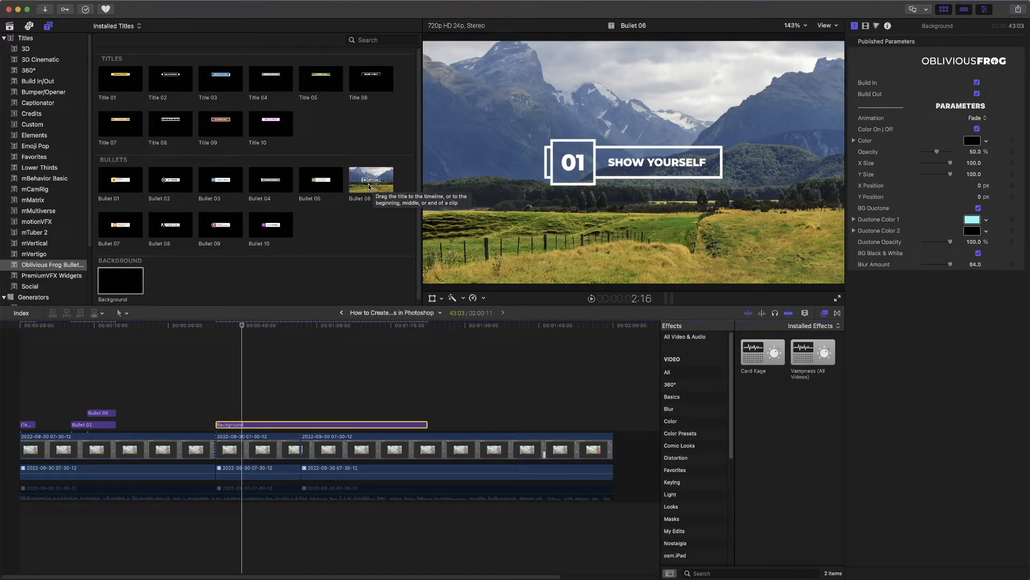
Add Bullet 06 above the clip after the Background and place it in the frame's lower-left corner, position X -0.45, Y -0.34.
left_click_drag(369, 186, 462, 404)
left_click(475, 392)
left_click_drag(491, 165, 388, 249)
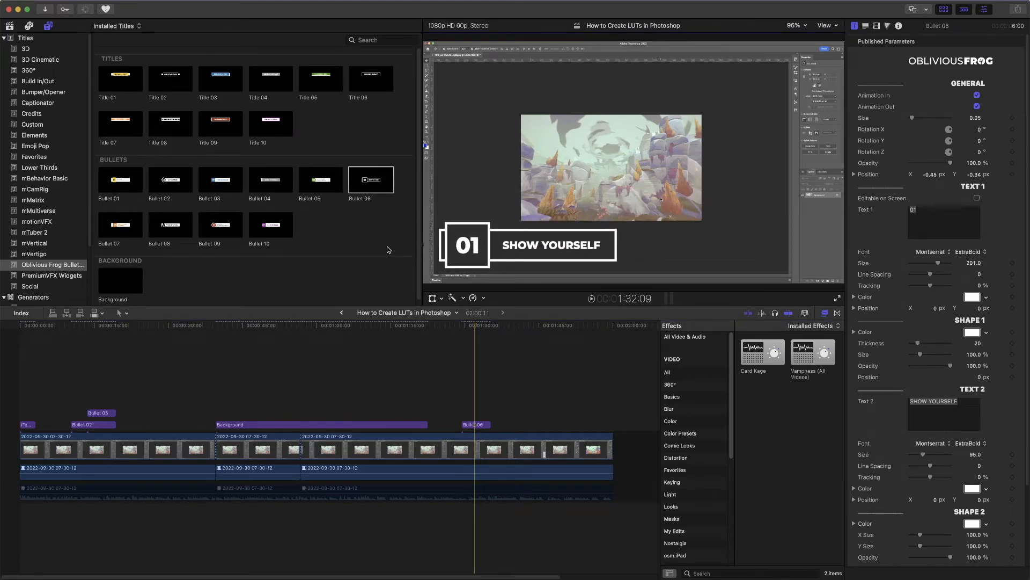
Replace Bullet 06's Text 1 number with "#1".
left_click(482, 425)
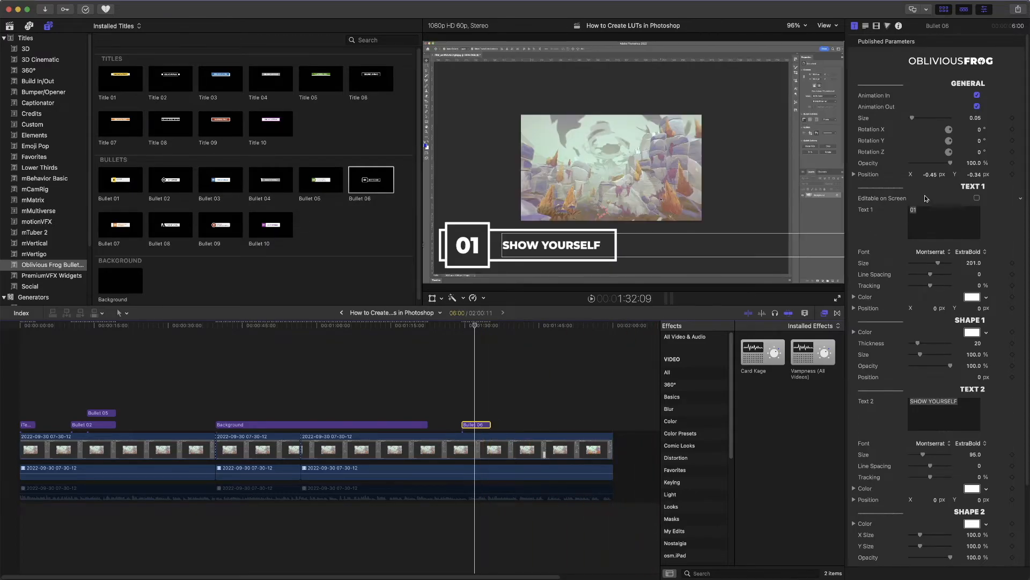
left_click_drag(933, 215, 911, 211)
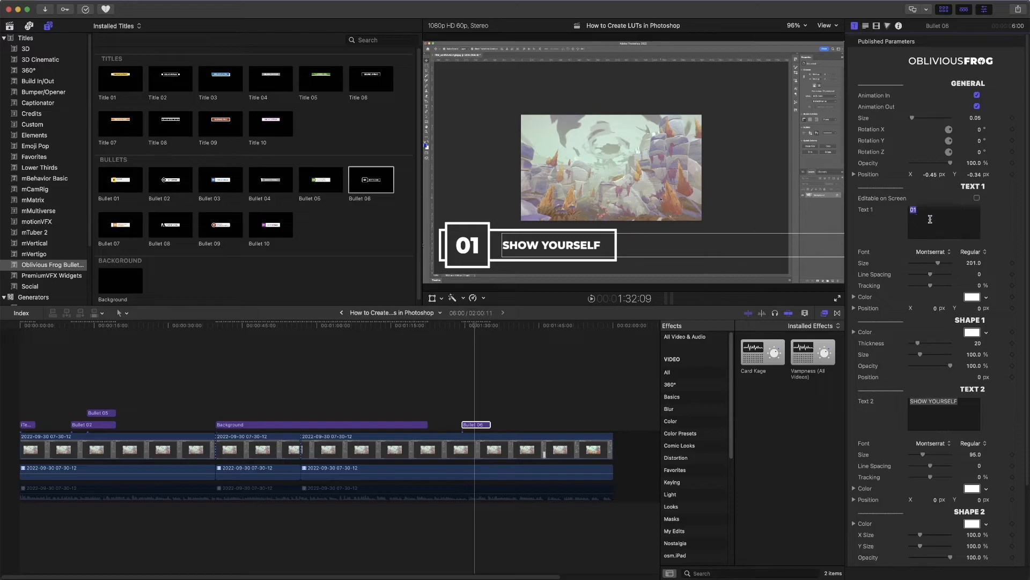
type("#")
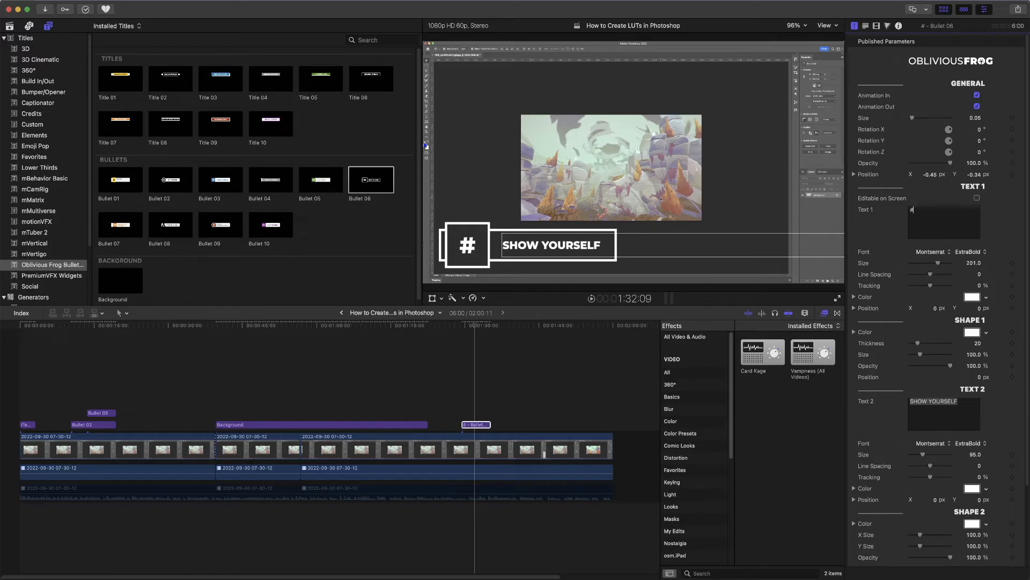
type("1")
Replace Bullet 06's Text 2 wording with "Dragon Ball Z".
left_click(937, 410)
left_click_drag(971, 404, 910, 403)
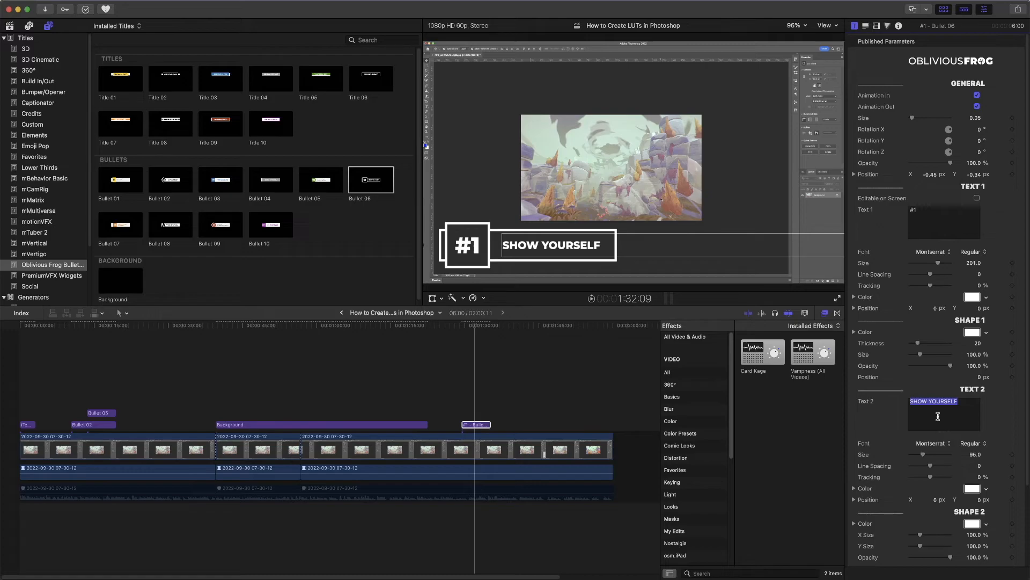
type("Drago")
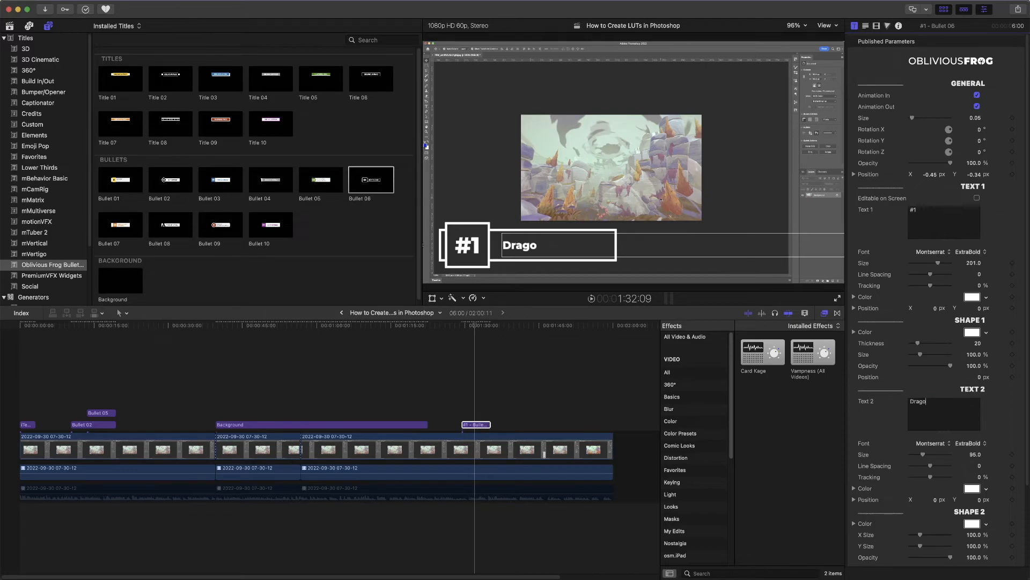
type("n Ball Z")
Recolor Bullet 06's Shape 1 and Text 1 with the saved dark red swatch.
left_click(971, 333)
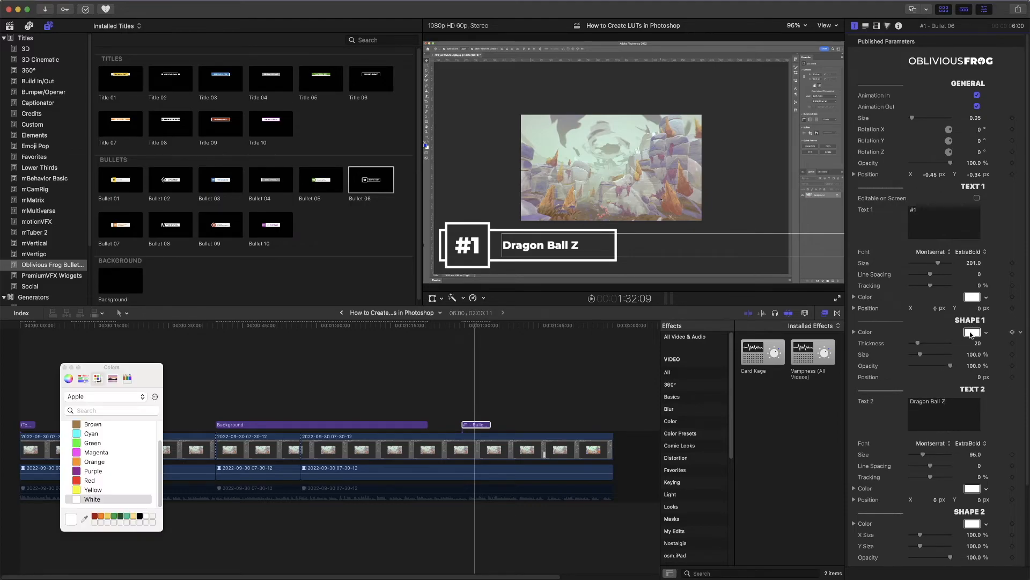
left_click(94, 516)
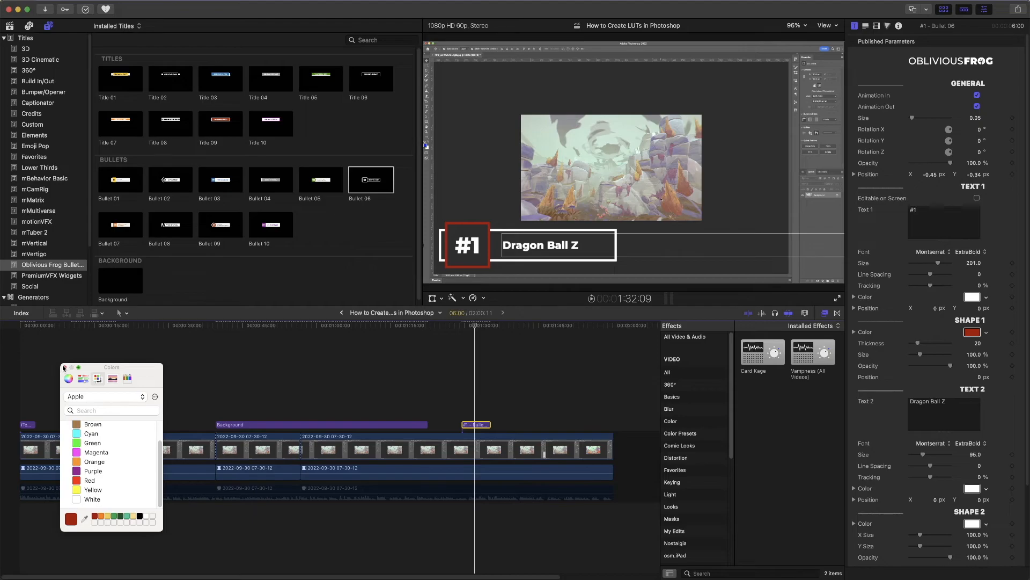
left_click(973, 298)
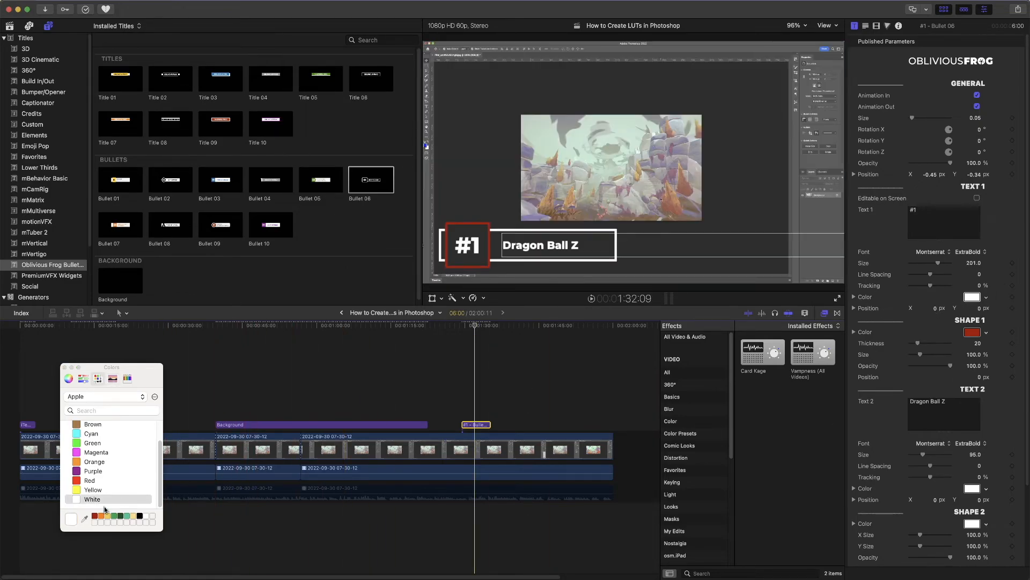
left_click(95, 516)
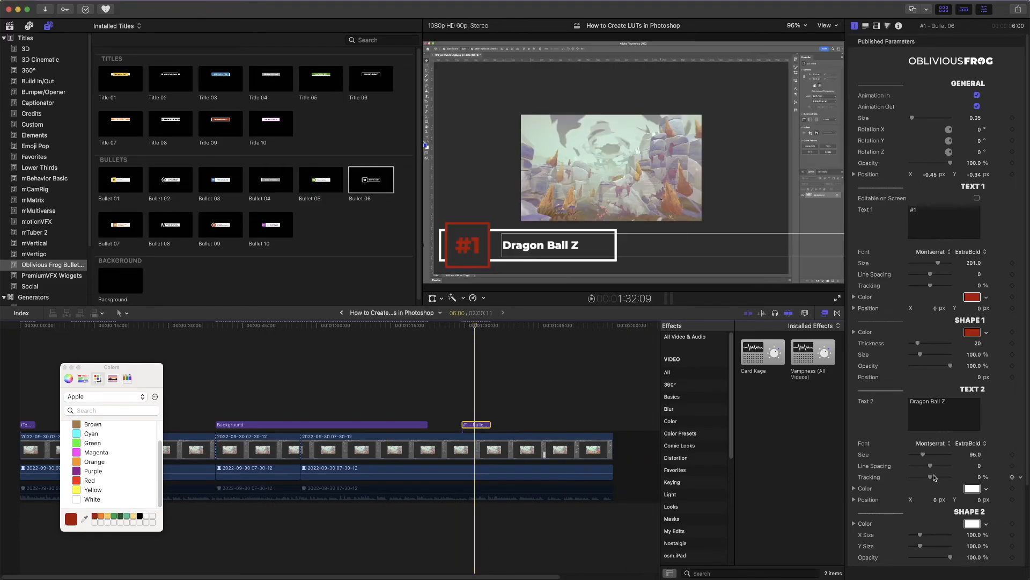
Apply the saved dark red swatch to Bullet 06's Text 2 and Shape 2.
left_click(972, 488)
left_click(95, 515)
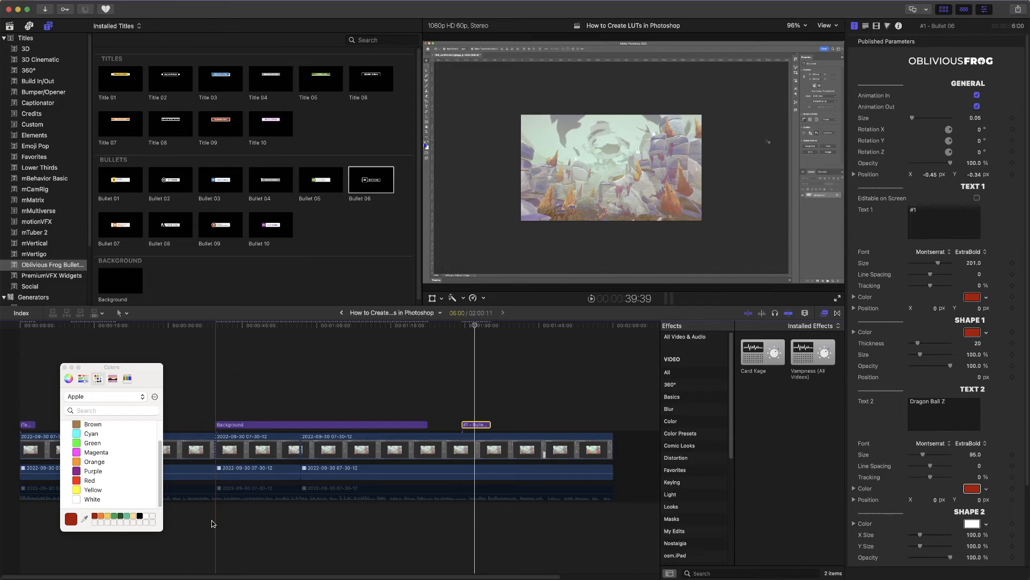
left_click(971, 524)
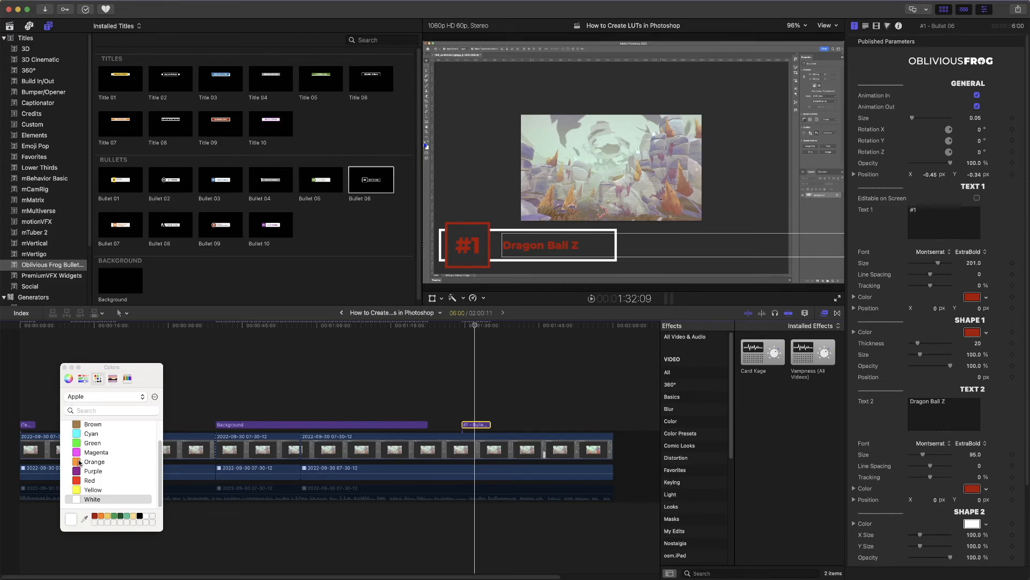
left_click(94, 516)
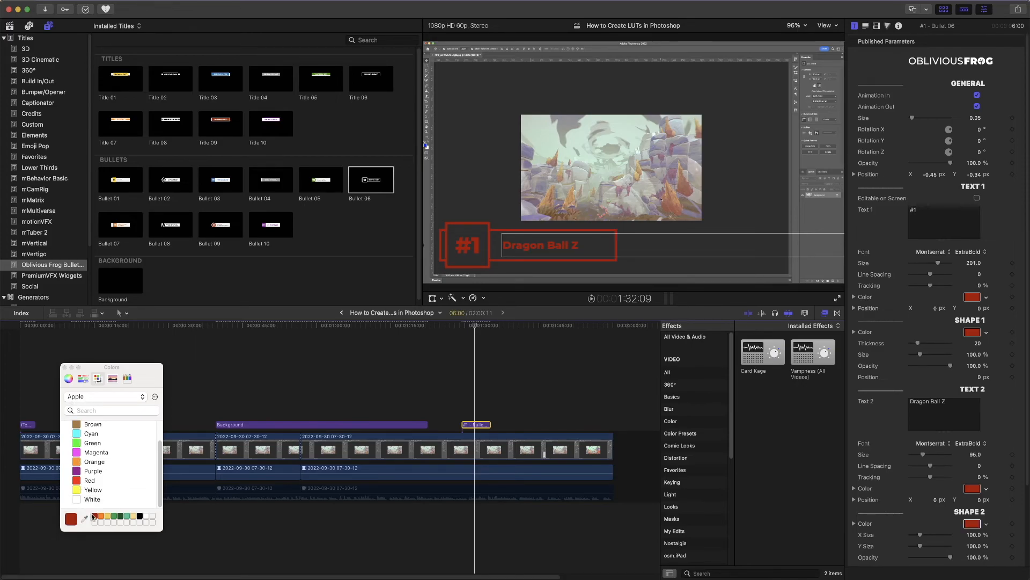